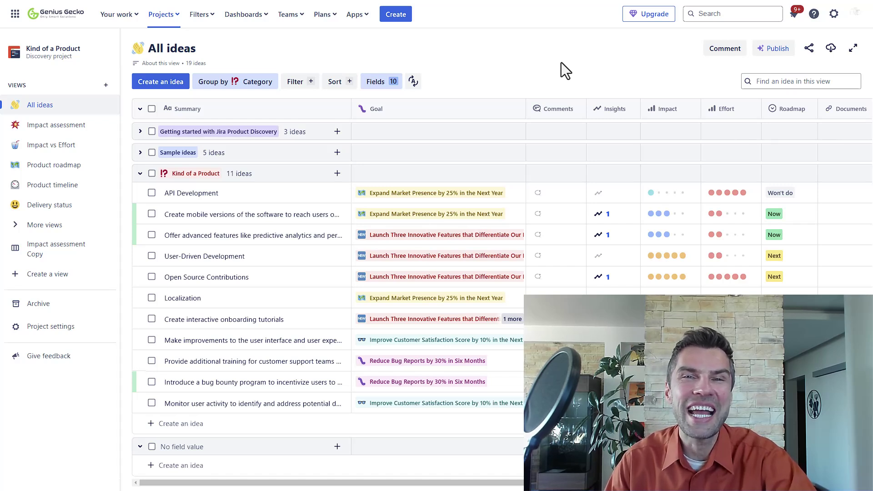
On the Impact vs Effort matrix, lower the three-idea group and raise the two-idea group
click(51, 144)
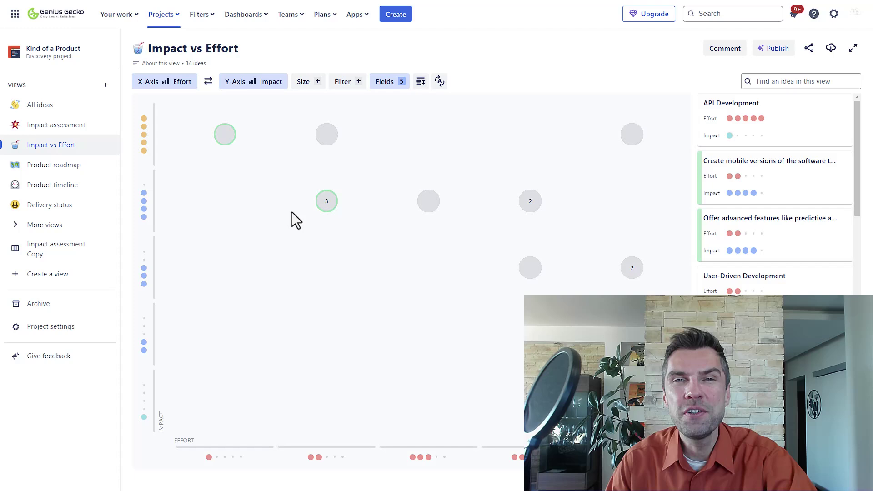
drag(326, 201, 325, 272)
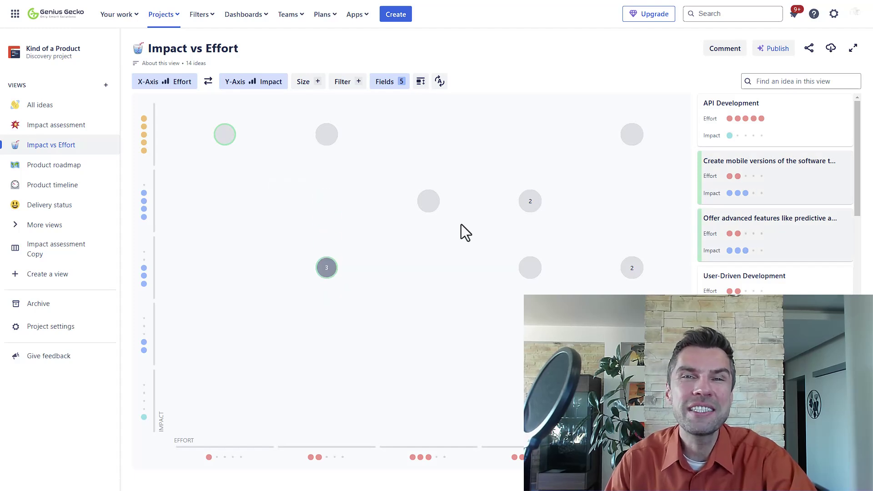
drag(531, 202, 529, 138)
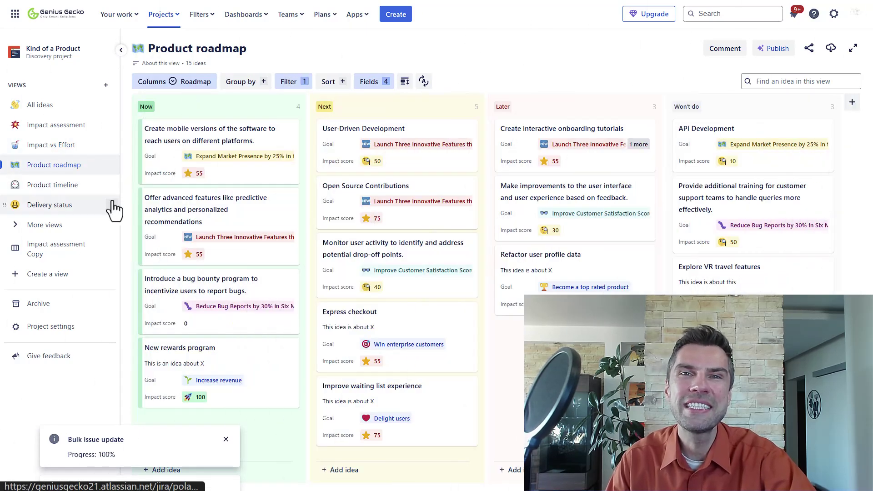
Move the Monitor user activity idea to Later, then view the Product timeline and Delivery status
drag(415, 262, 545, 346)
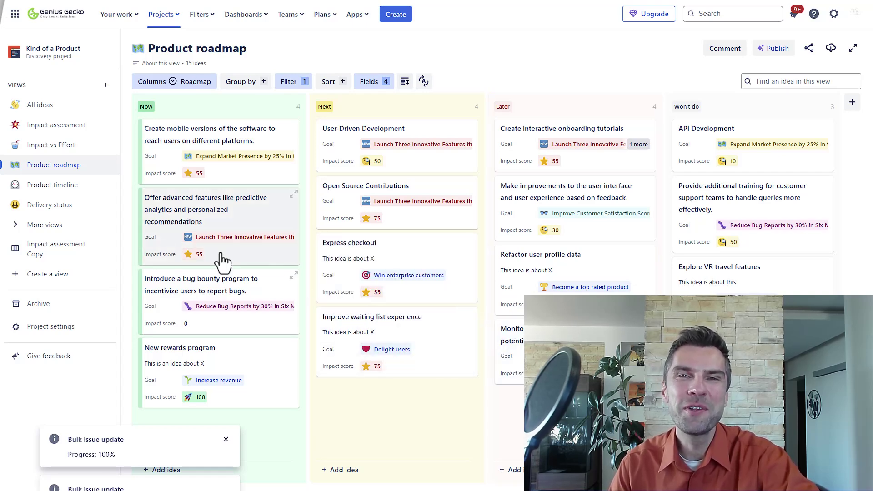
click(55, 186)
click(49, 204)
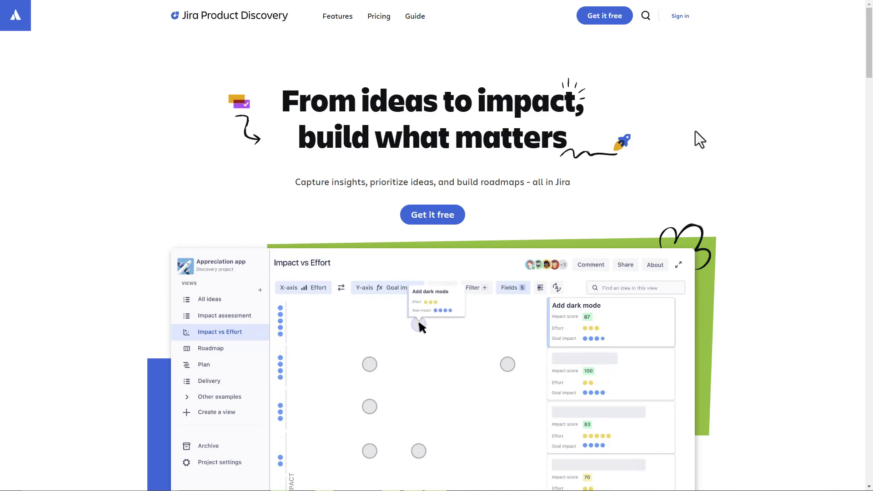
Scroll the homepage to the 'Discover your next great product idea' section, then return to All ideas
scroll(695, 132, down, 2)
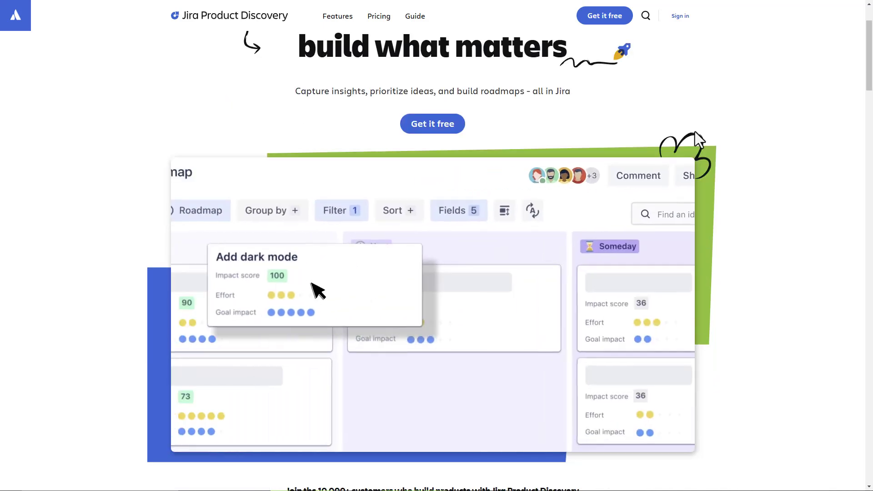
scroll(695, 132, down, 2)
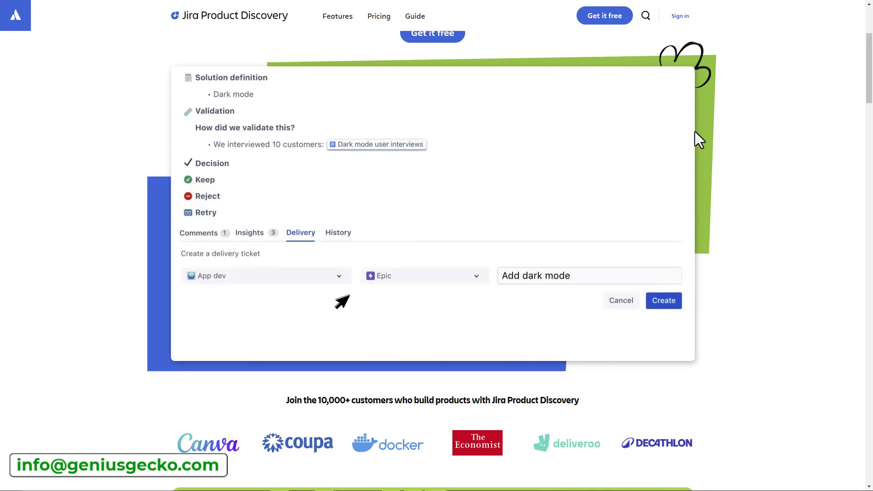
scroll(703, 136, down, 1)
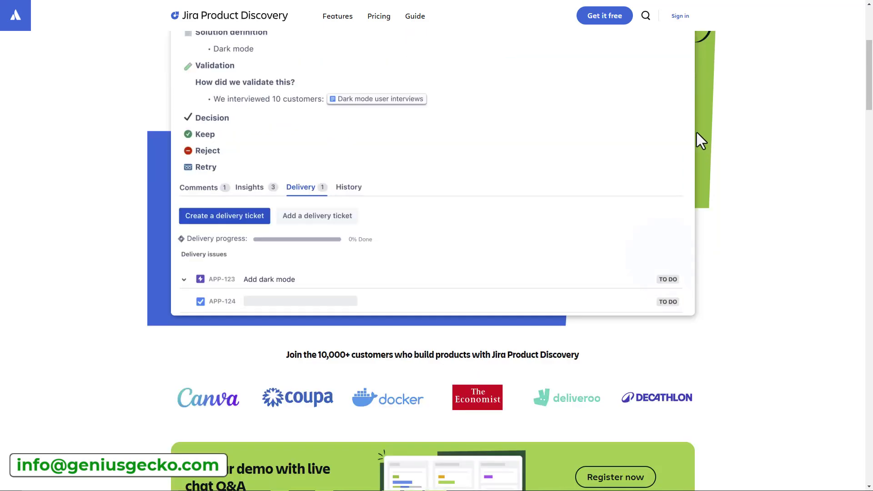
scroll(696, 134, down, 1)
scroll(697, 133, down, 7)
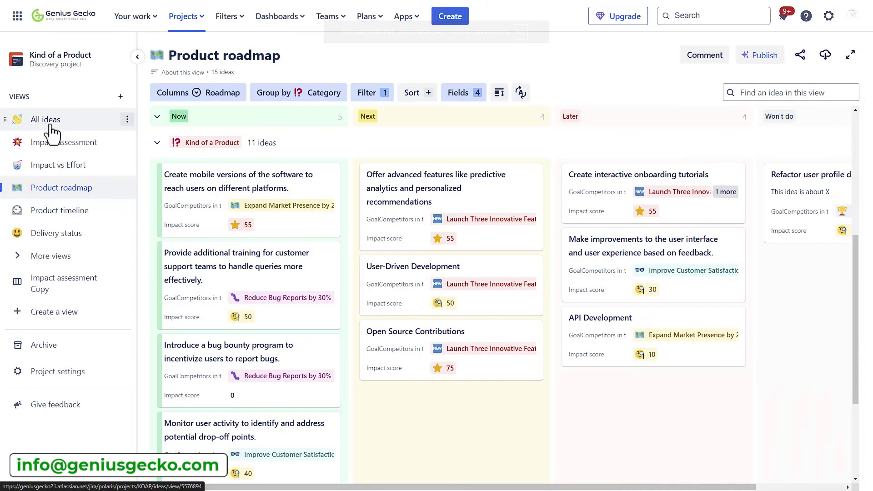
click(52, 127)
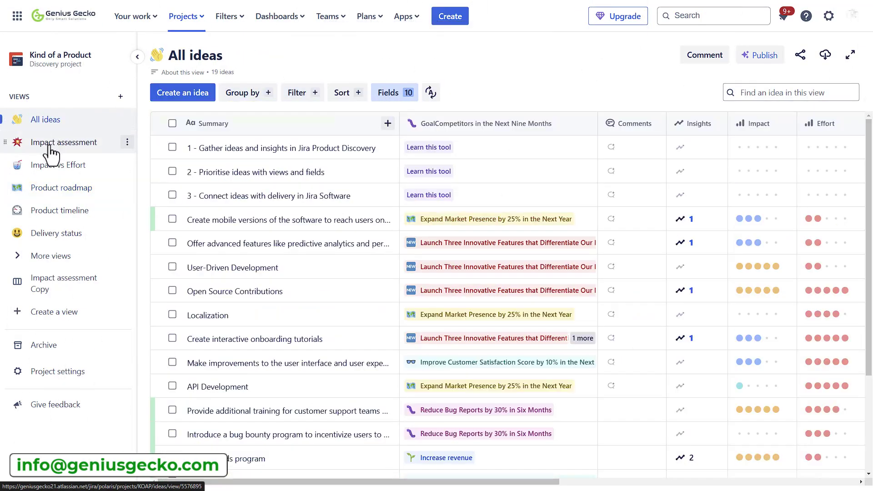
Open the Product roadmap board and scroll down through its cards
click(53, 194)
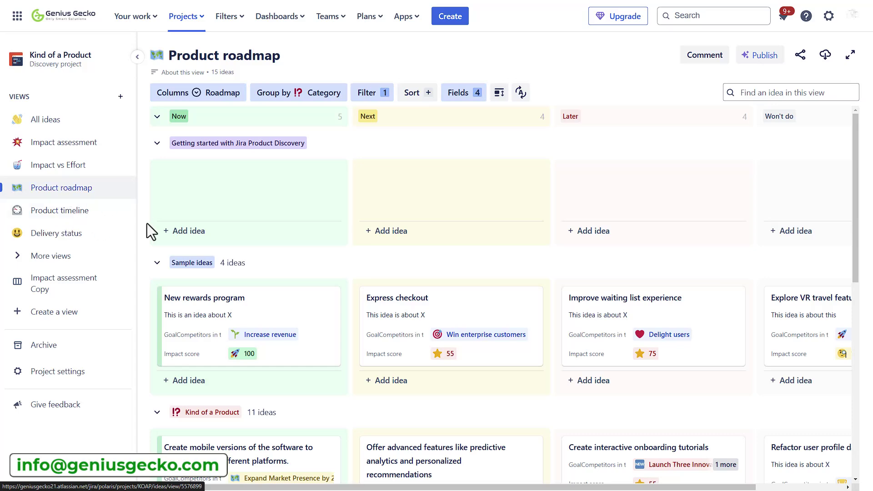
scroll(237, 236, down, 1)
scroll(237, 236, down, 2)
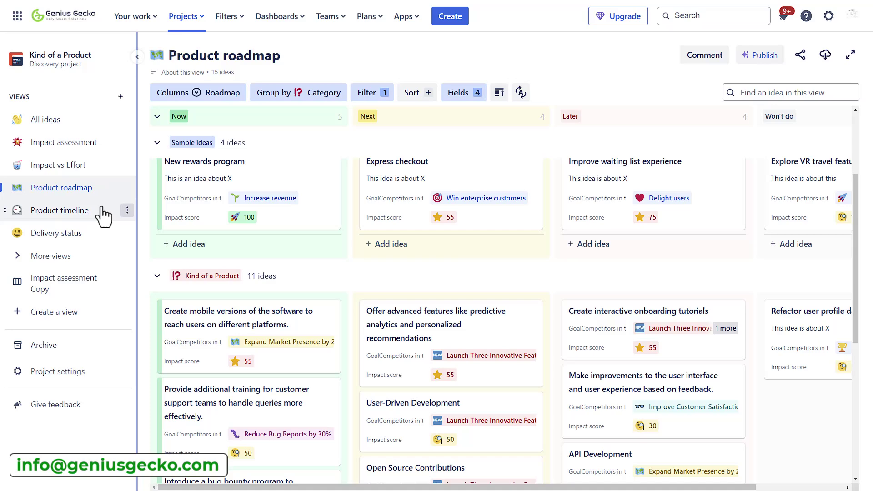
scroll(208, 248, down, 2)
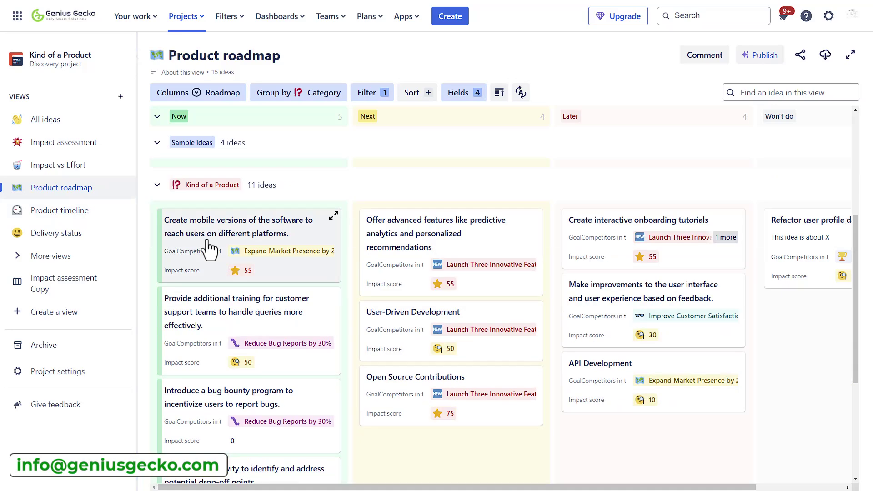
On the Product timeline, scroll right and open the mobile-versions idea's details
click(63, 212)
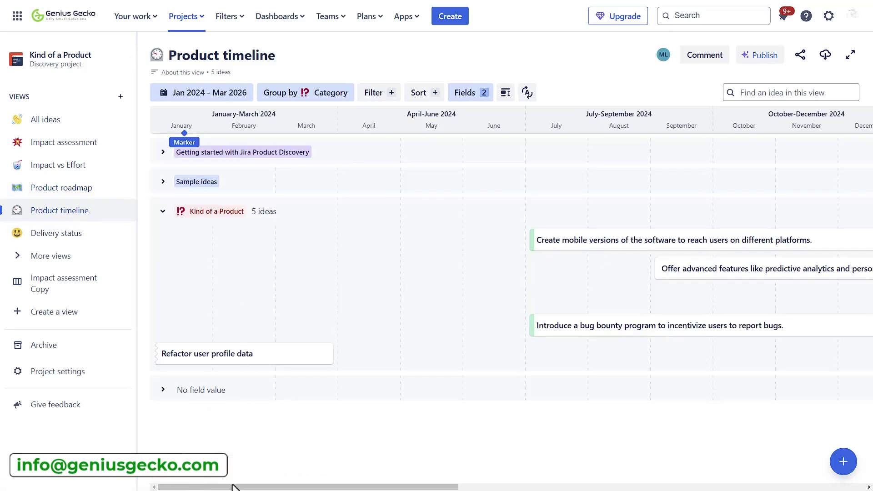
drag(240, 486, 384, 488)
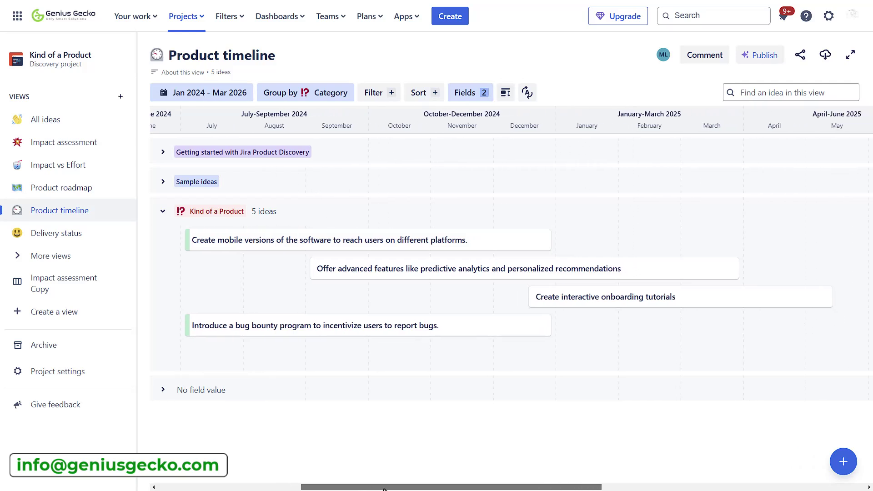
mouse_move(360, 246)
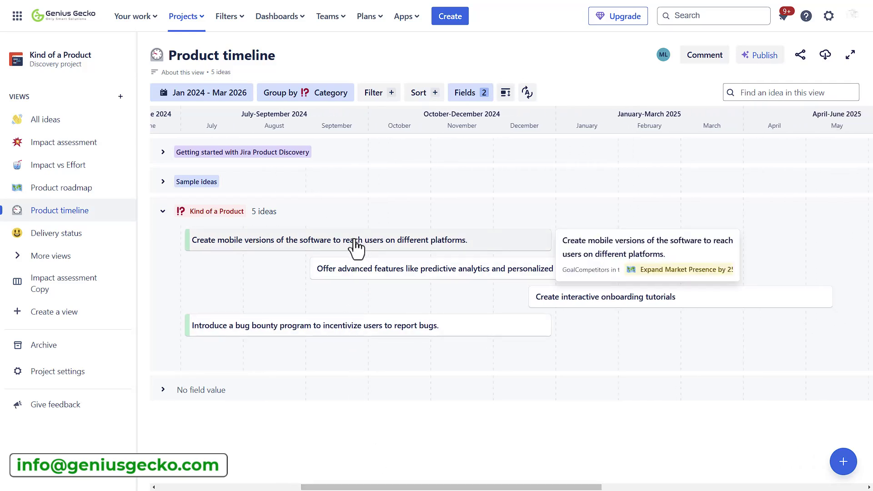
click(356, 248)
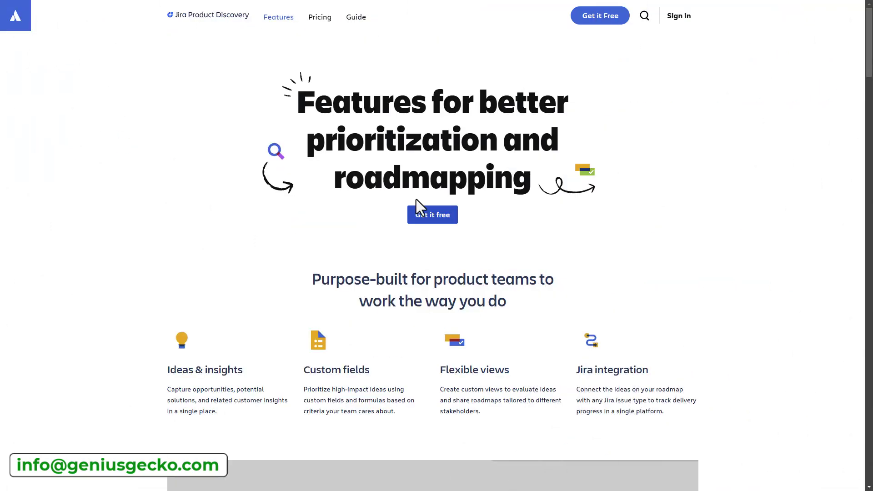
Start the free sign-up for Jira Product Discovery from the Features page
click(599, 21)
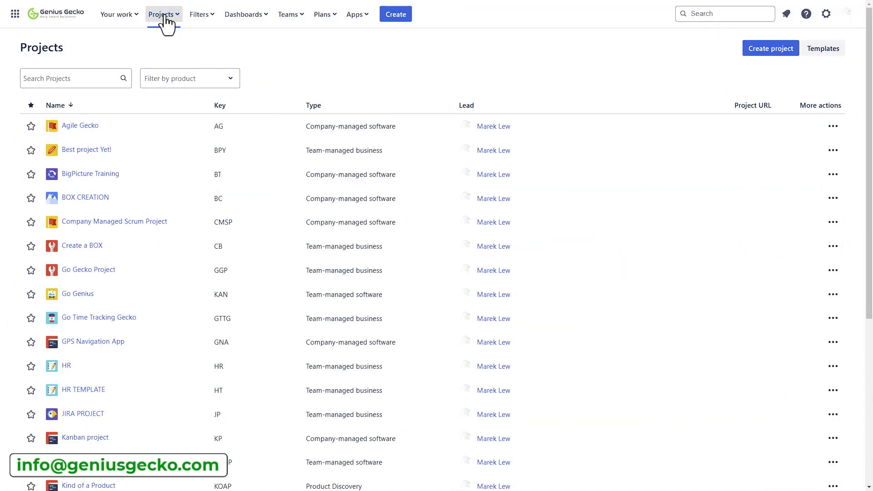
Begin creating a project from the Projects menu and show the Jira Product Discovery templates
click(164, 16)
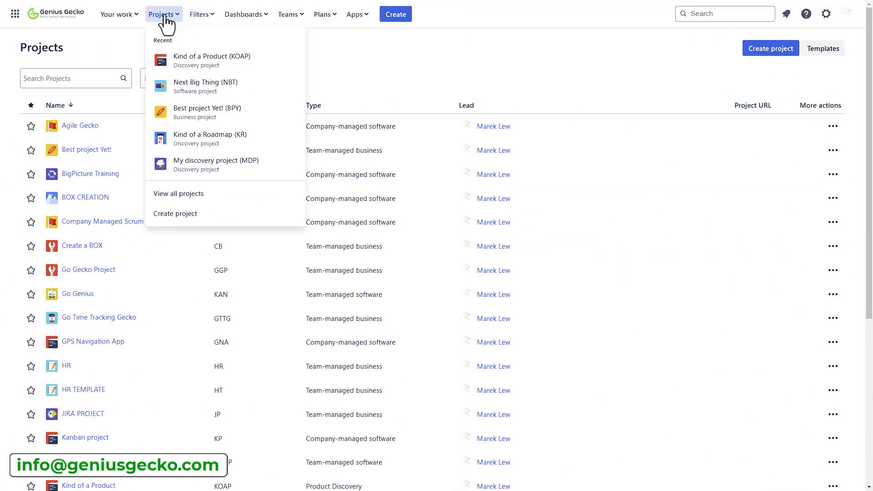
click(199, 216)
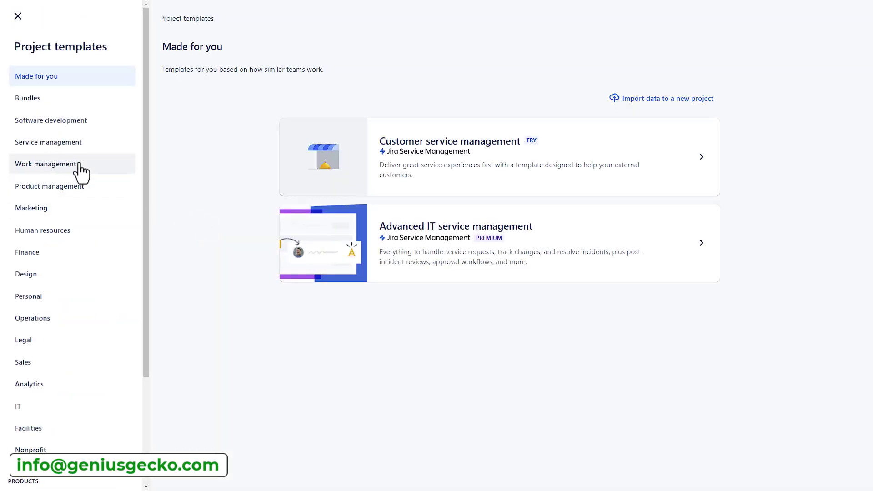
scroll(79, 164, down, 3)
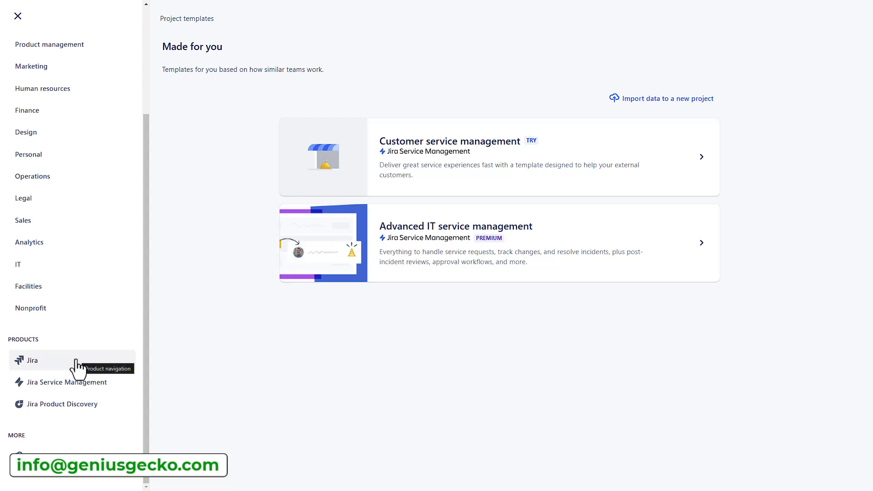
click(68, 406)
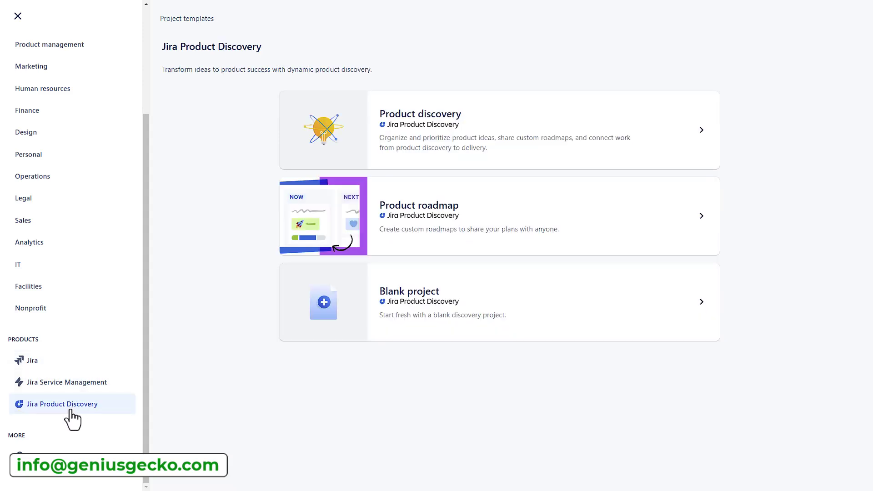
Preview the Product discovery template and use it for the new project
click(431, 139)
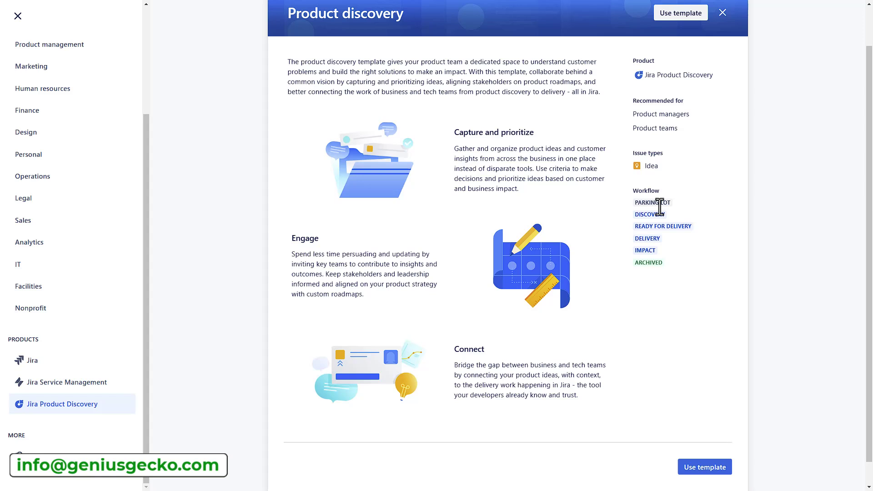
click(705, 467)
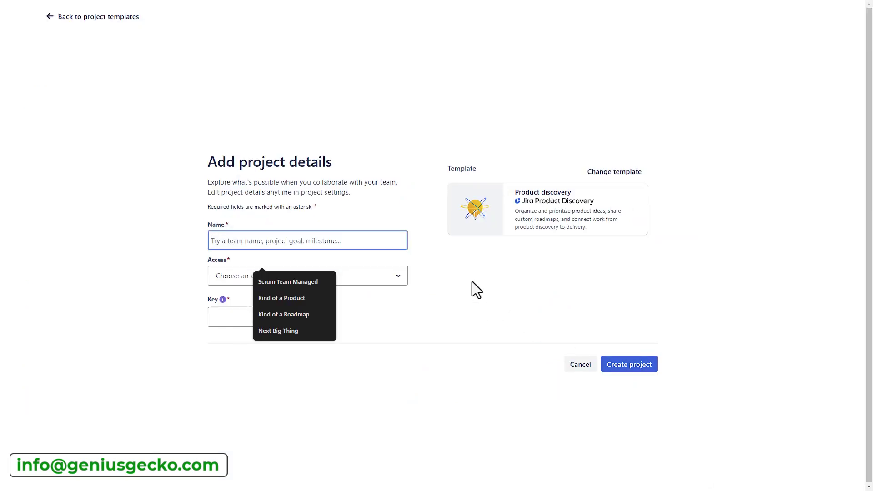
Create the Next Big Thing project with key NEXT and Open access
click(278, 331)
click(261, 270)
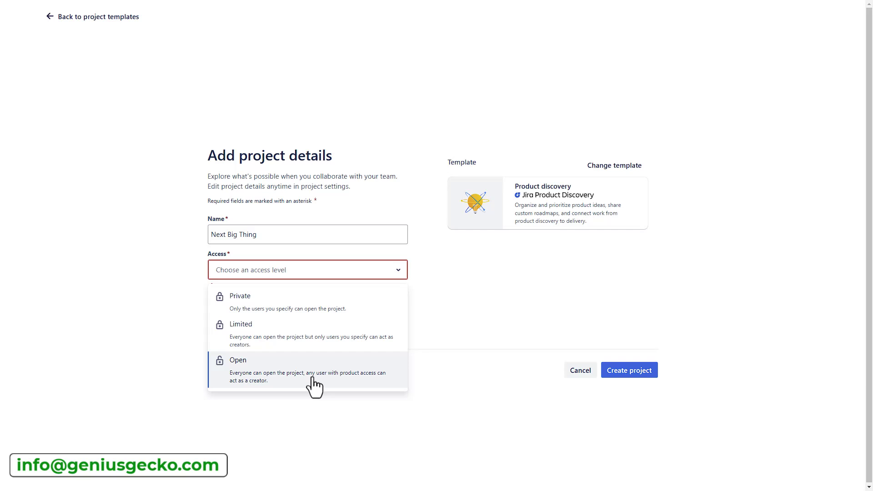
click(341, 368)
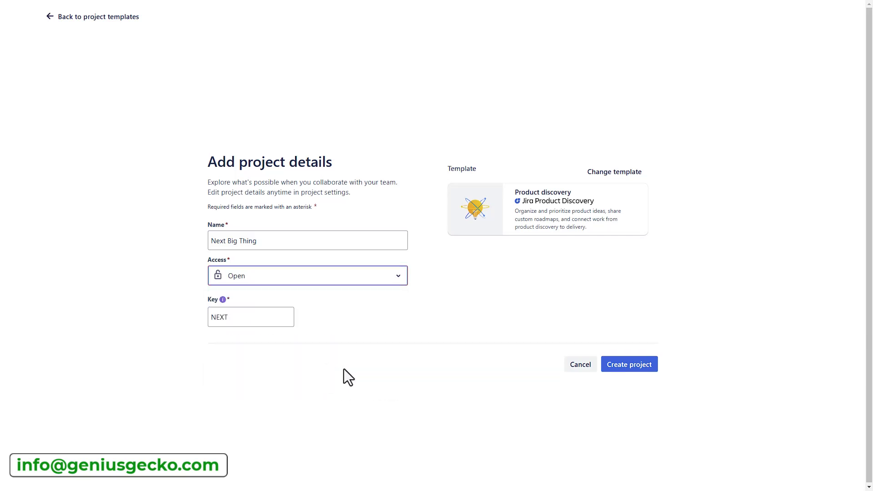
click(617, 365)
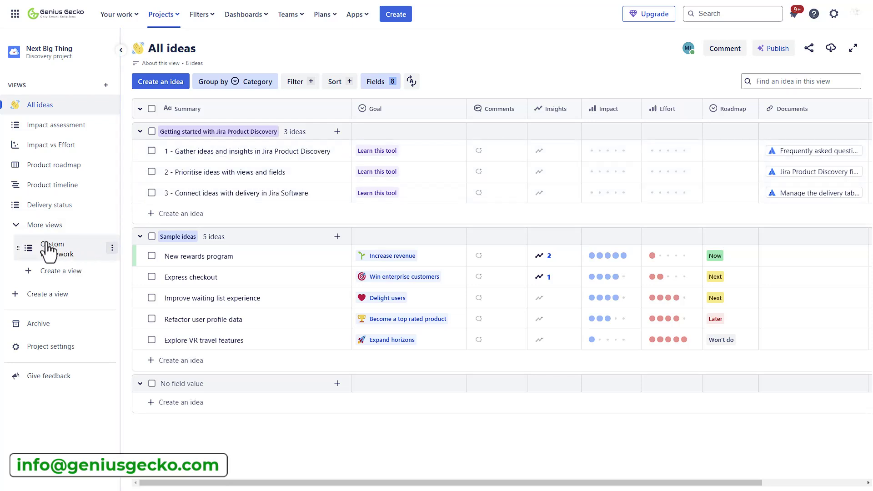
click(50, 271)
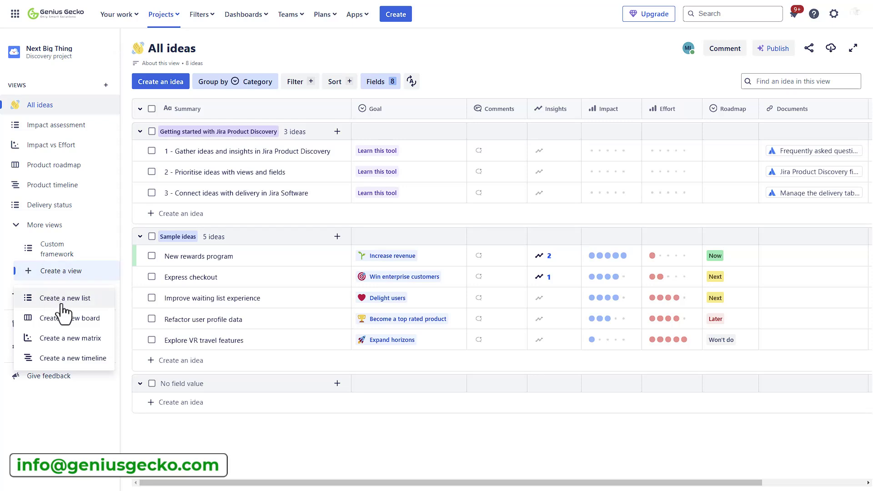
click(409, 109)
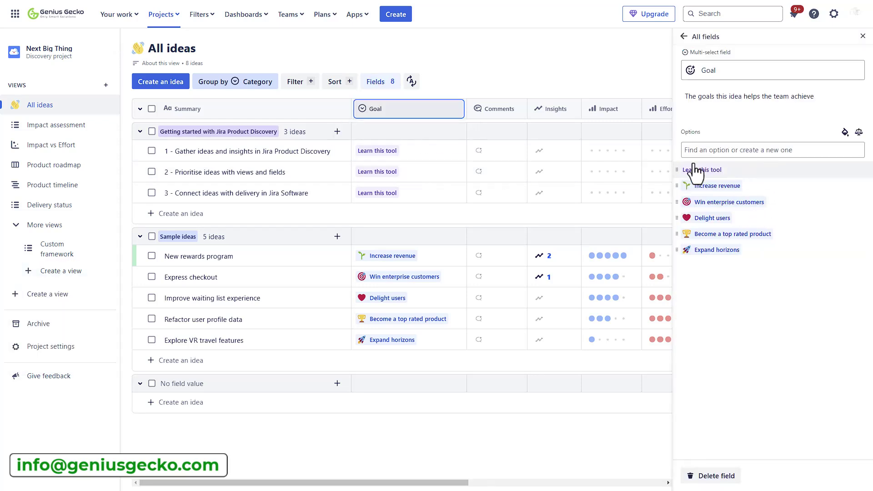
click(608, 340)
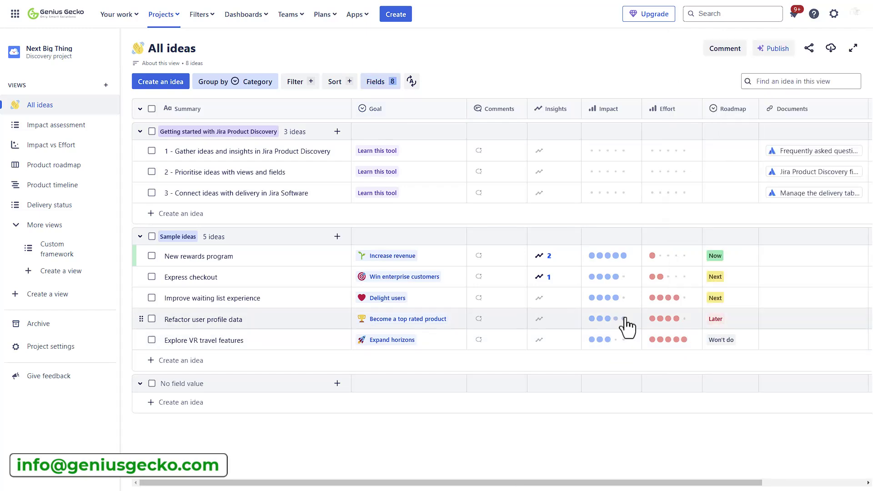
click(64, 144)
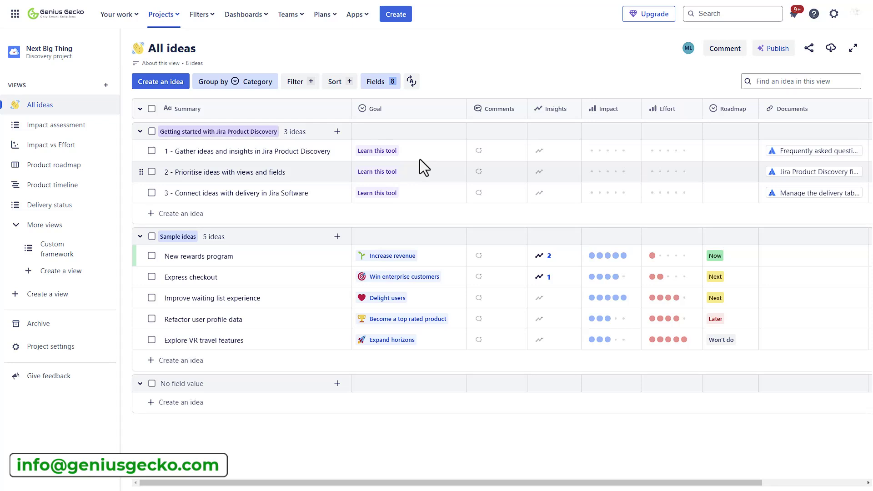
In the Goal field editor, add the option 'Achieve a 20% reduction in user drop-off…'
mouse_move(448, 119)
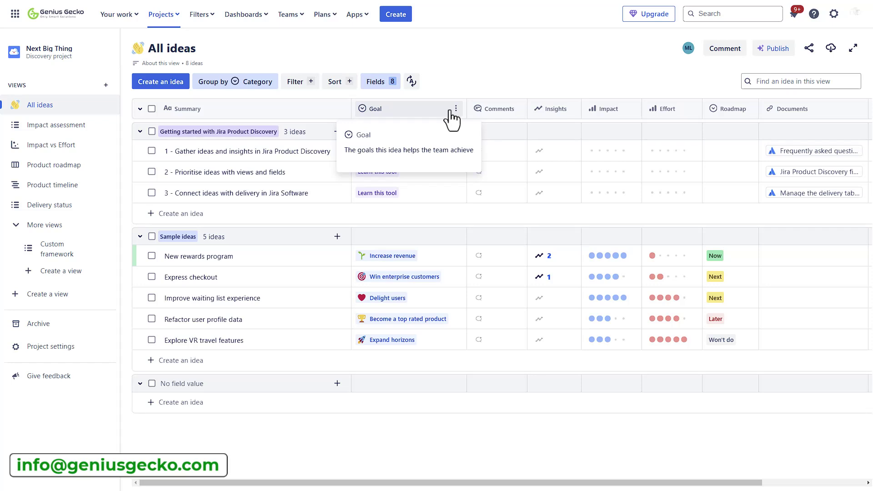
click(455, 108)
click(415, 128)
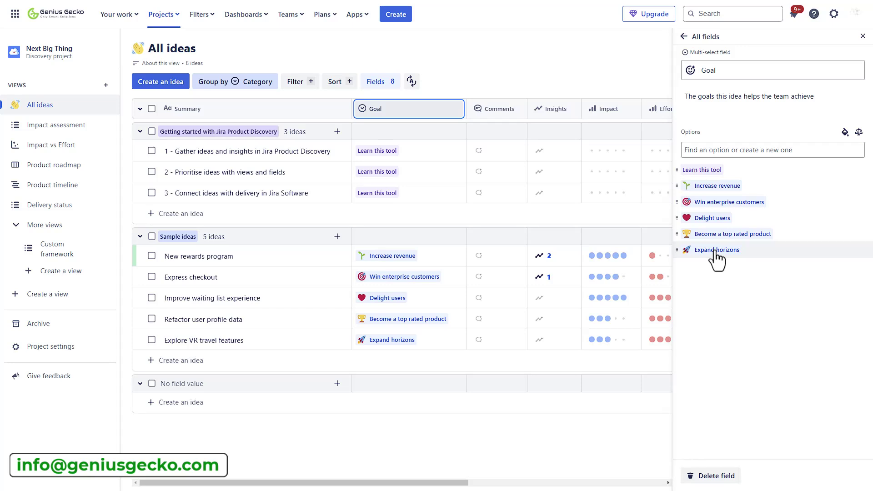
click(715, 150)
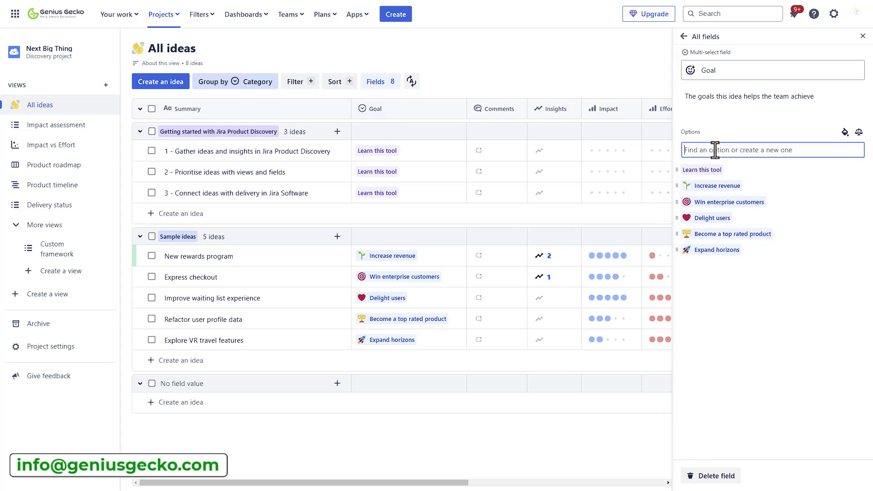
text(Achieve a 20% reduction in user drop-off during the onboarding process in the next six months)
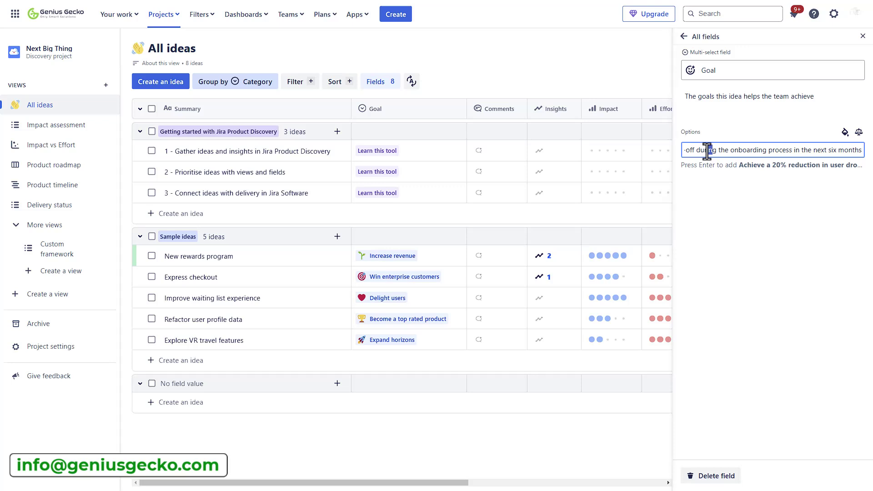
drag(703, 150, 643, 150)
drag(730, 152, 842, 151)
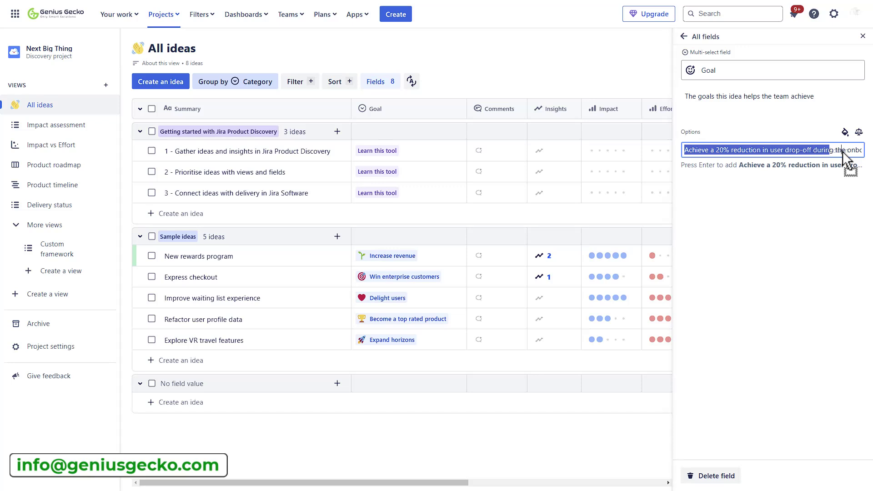
key(Return)
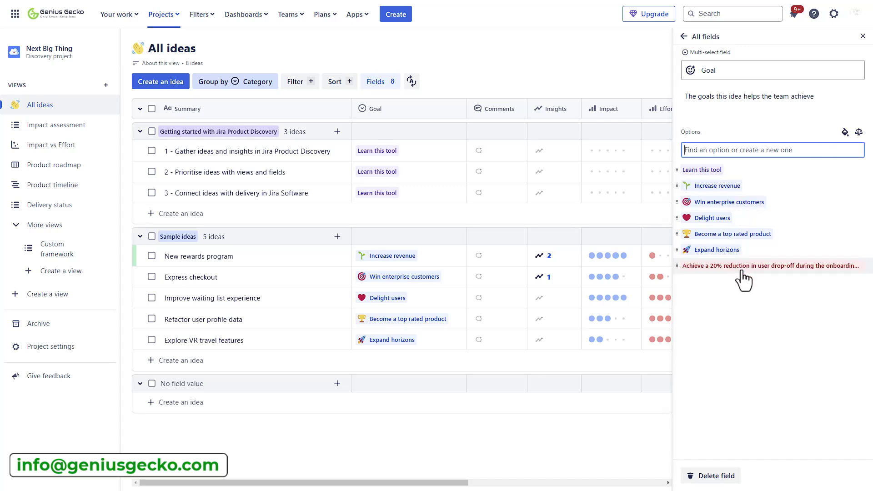
Colour the new goal option purple and give it a pumpkin emoji
click(744, 279)
click(837, 161)
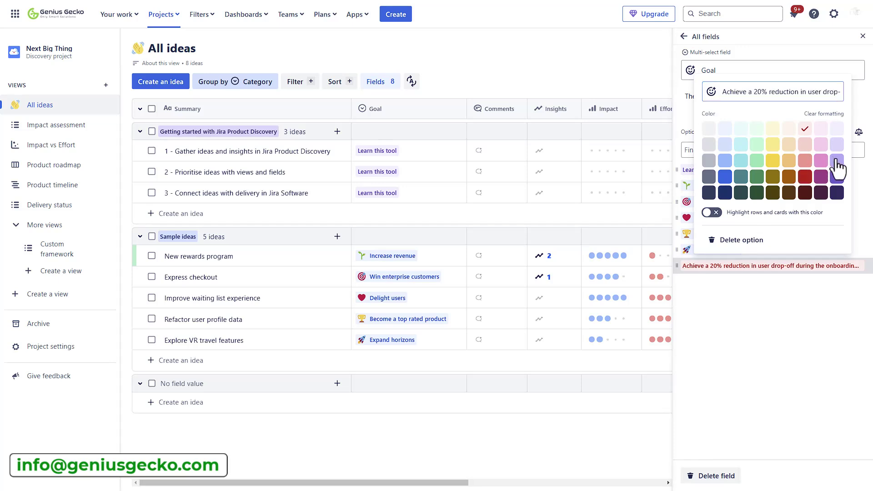
click(711, 92)
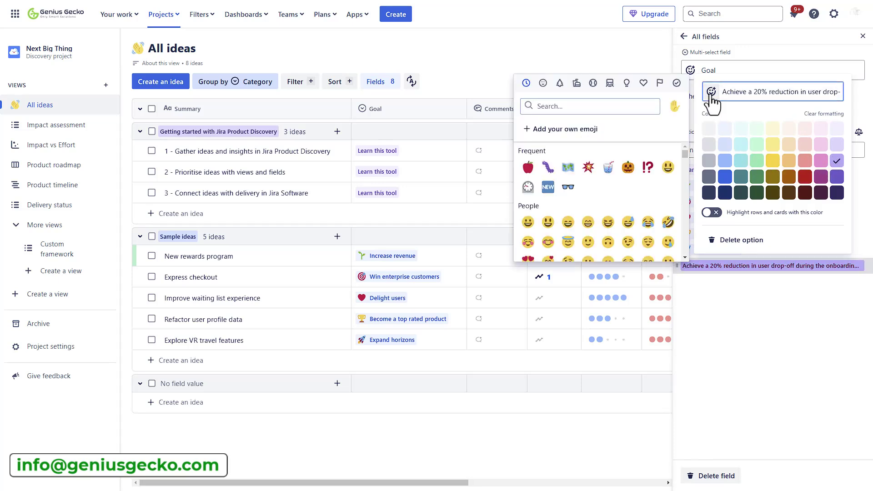
click(629, 167)
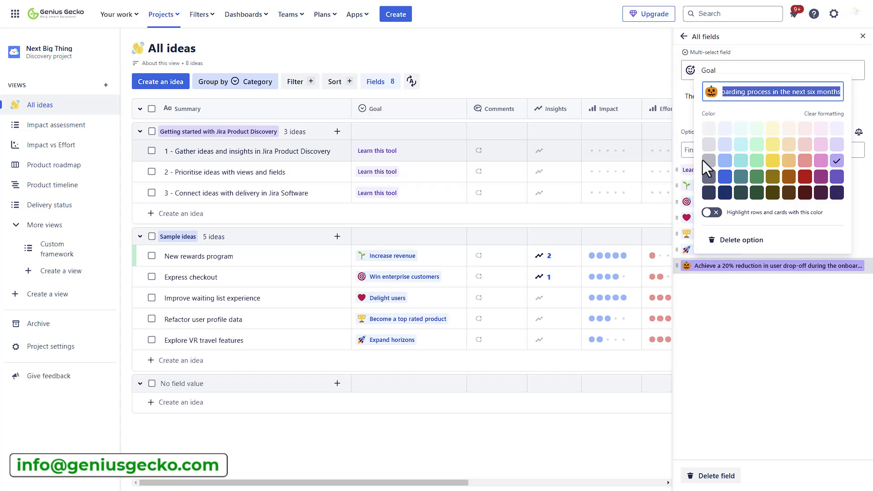
click(754, 299)
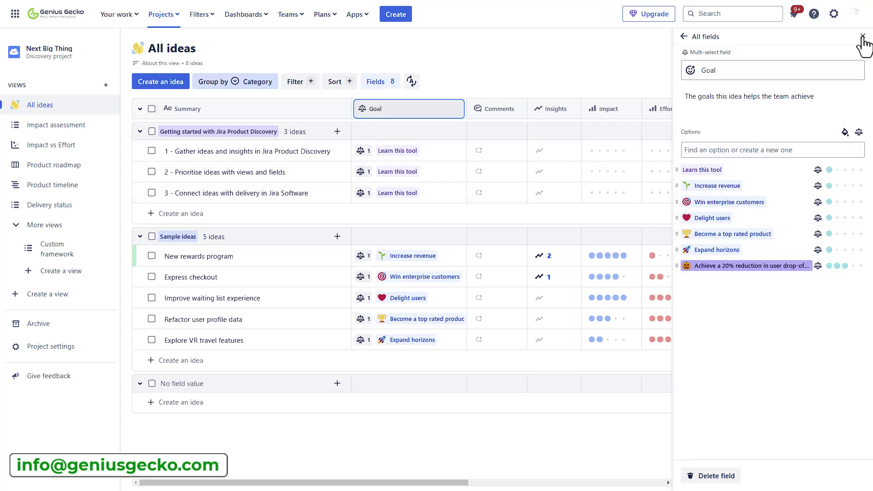
Close the Goal field settings and start a new idea under No field value
click(862, 36)
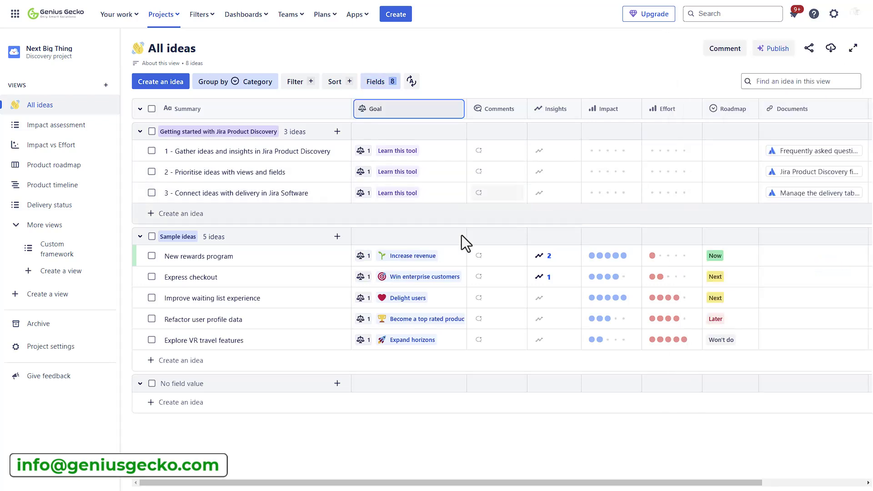
click(181, 402)
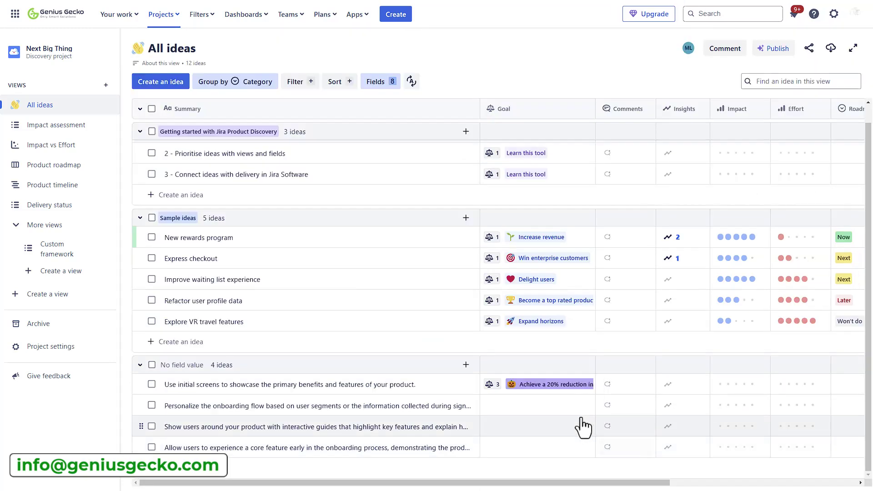
Tag the second onboarding idea with the 20% drop-off reduction goal and open the view's filters
click(534, 413)
scroll(562, 446, down, 3)
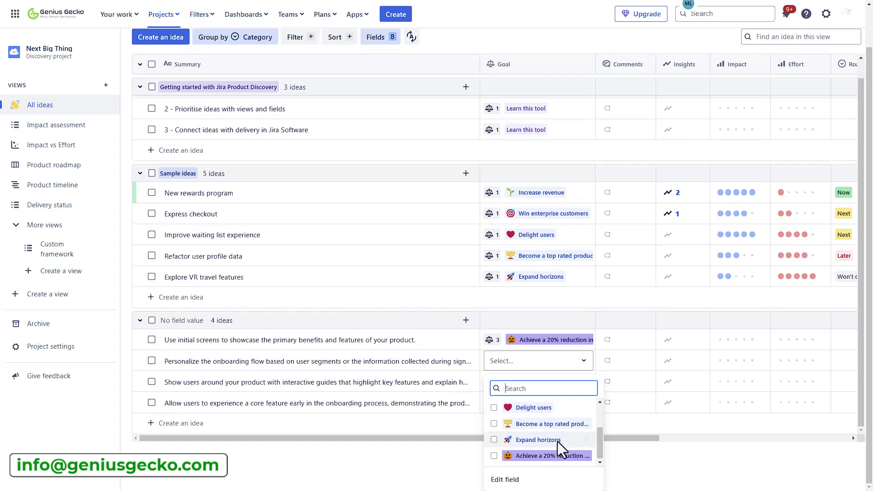
click(550, 454)
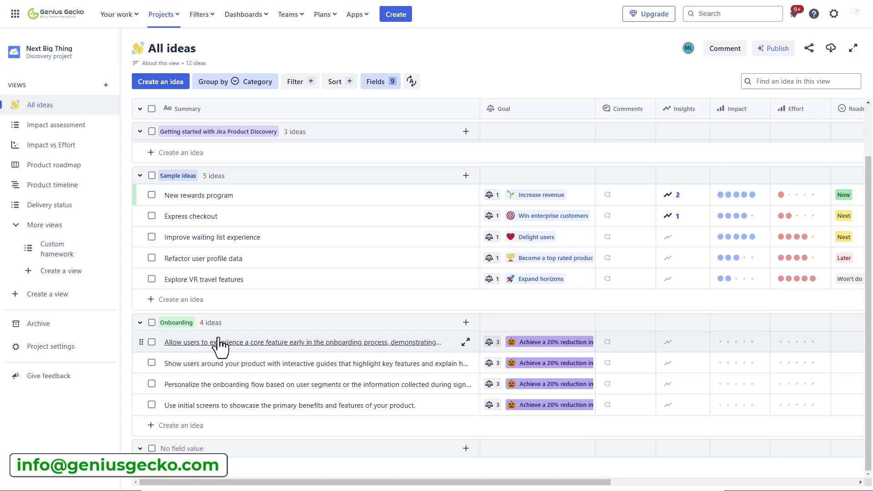
click(311, 84)
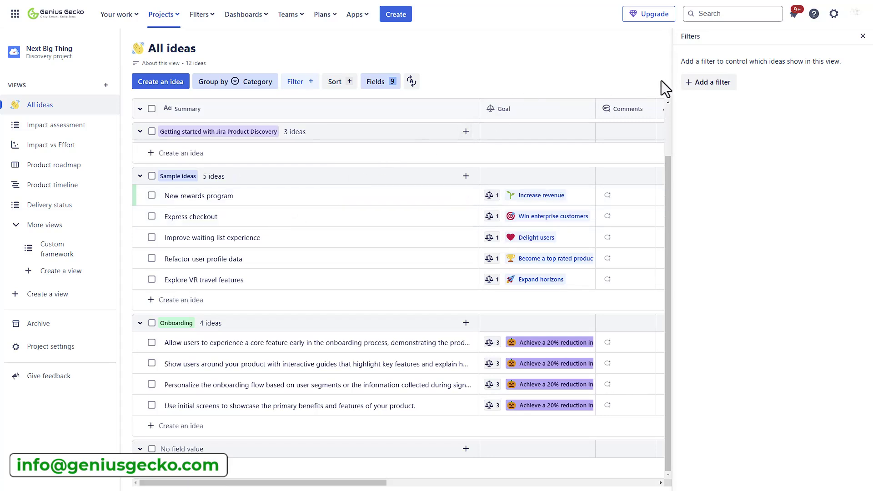
Add a Category filter set to Onboarding to the All ideas view
click(696, 85)
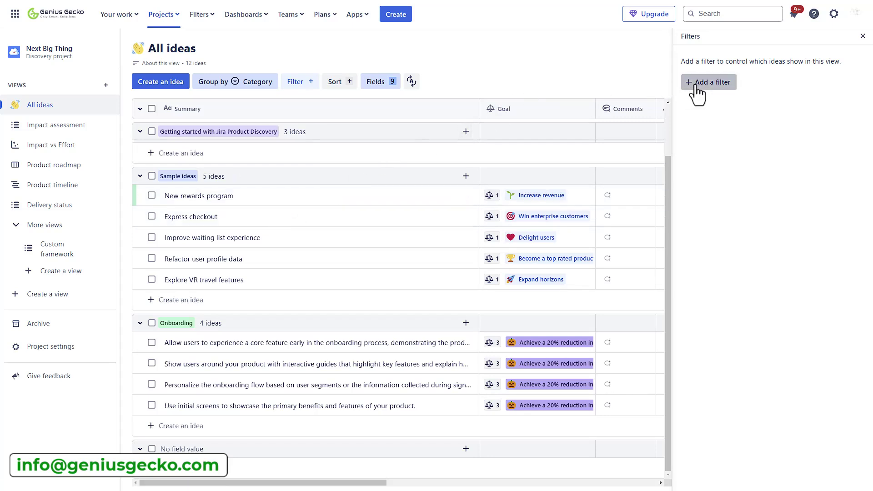
click(721, 151)
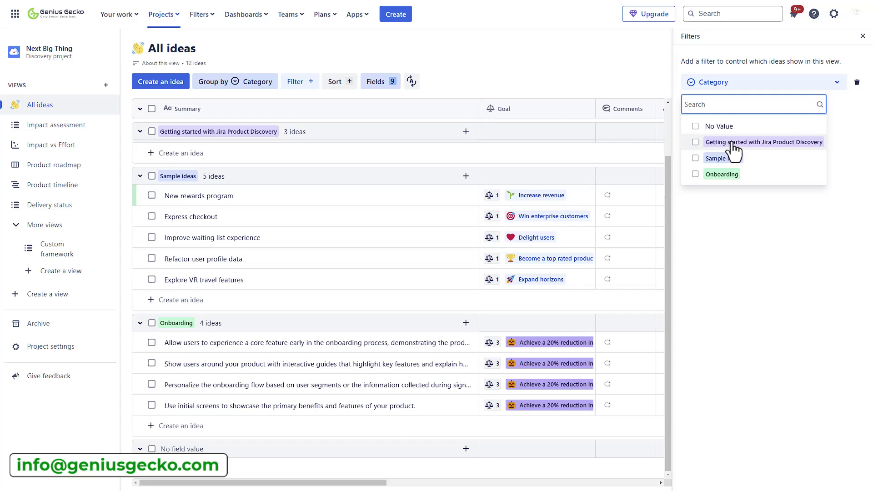
click(696, 175)
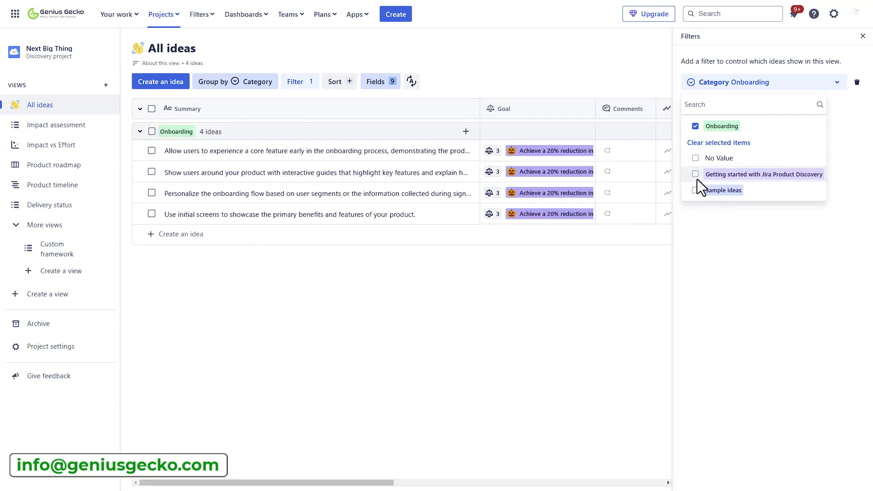
click(863, 36)
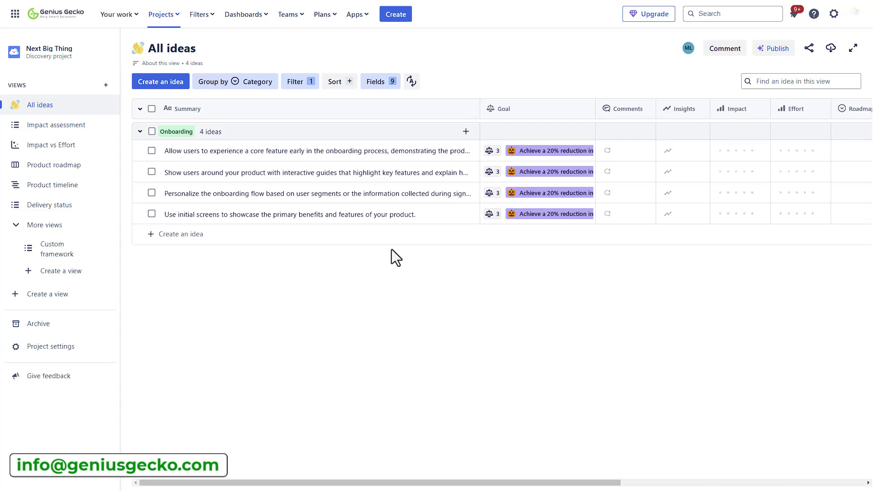
Rate the first Onboarding idea Very high Impact and Effort two, and the second idea Impact three
drag(437, 483, 497, 483)
mouse_move(651, 113)
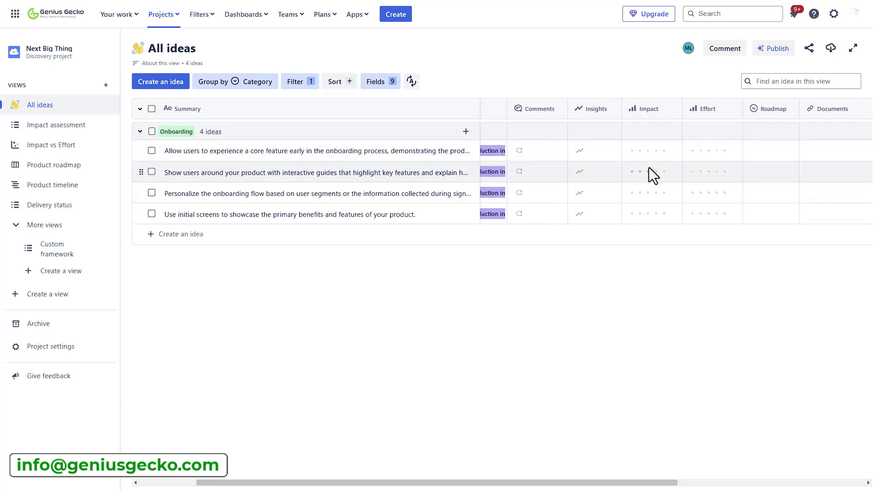
click(655, 152)
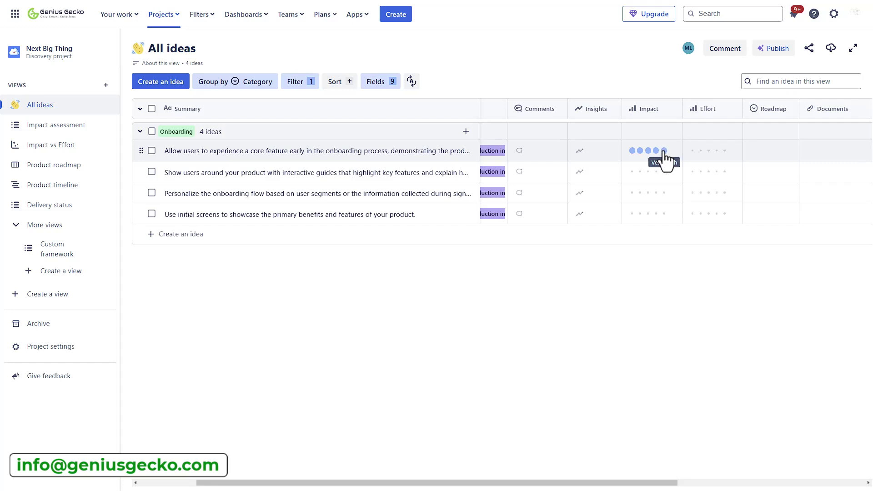
click(665, 151)
click(700, 151)
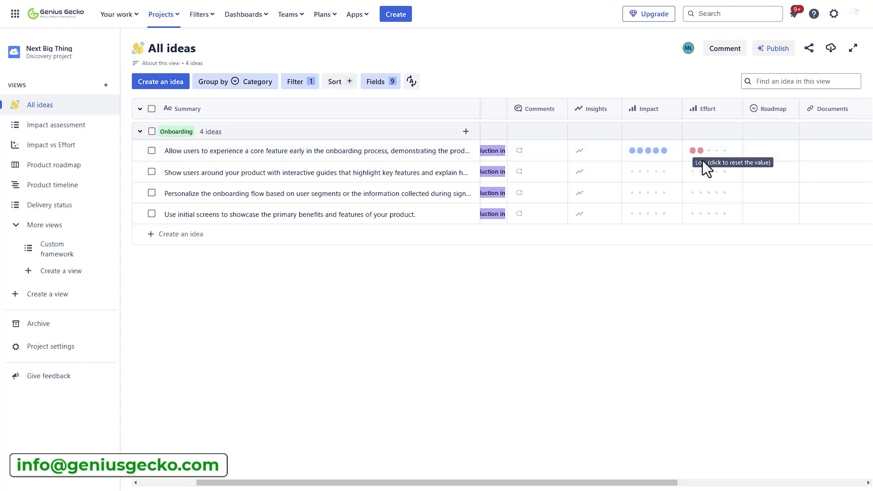
click(649, 172)
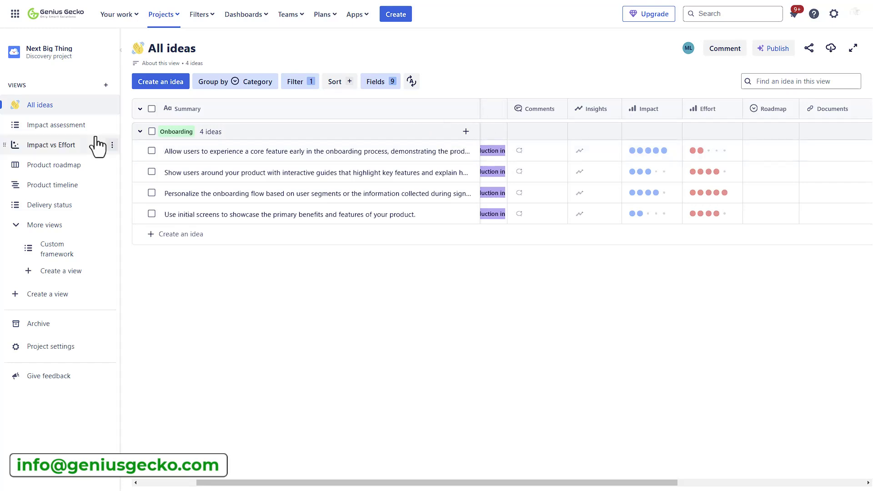
Switch to the Impact assessment view and check the Impact score formula, weighted Impact/Insights 50/50
click(52, 130)
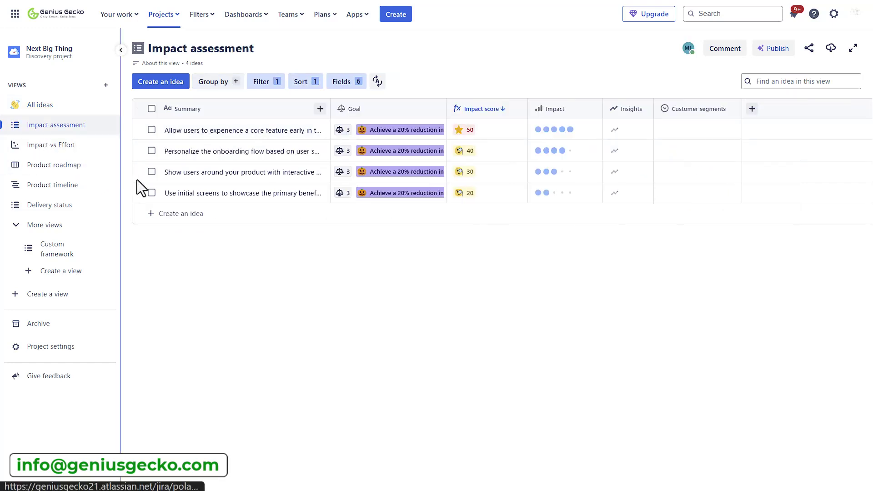
mouse_move(460, 117)
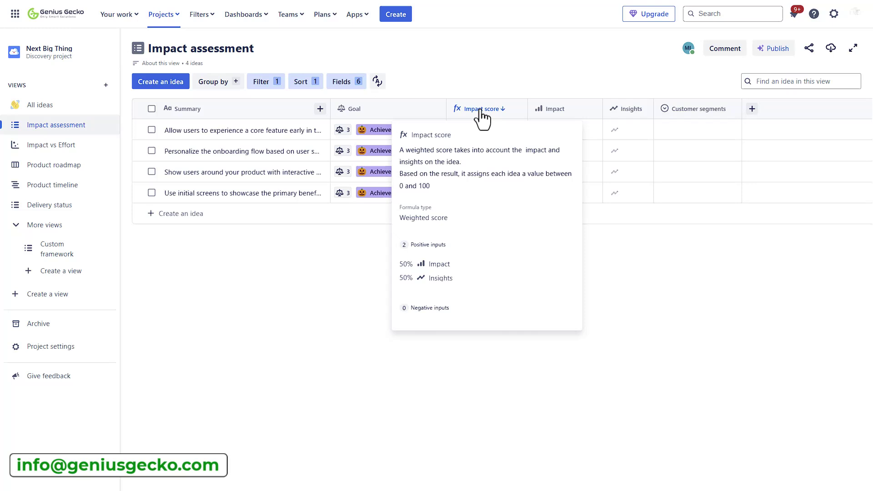
Add Goal as a positive input in the Impact score field's formula
click(464, 111)
click(473, 131)
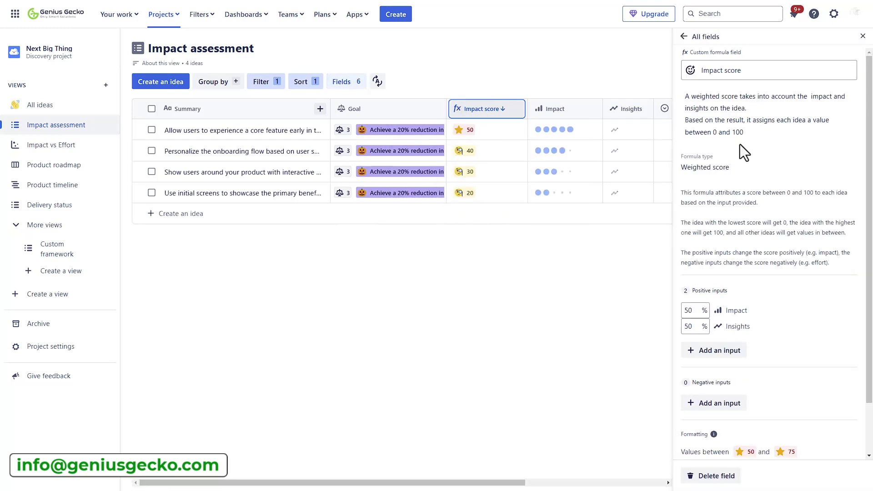
scroll(741, 157, down, 1)
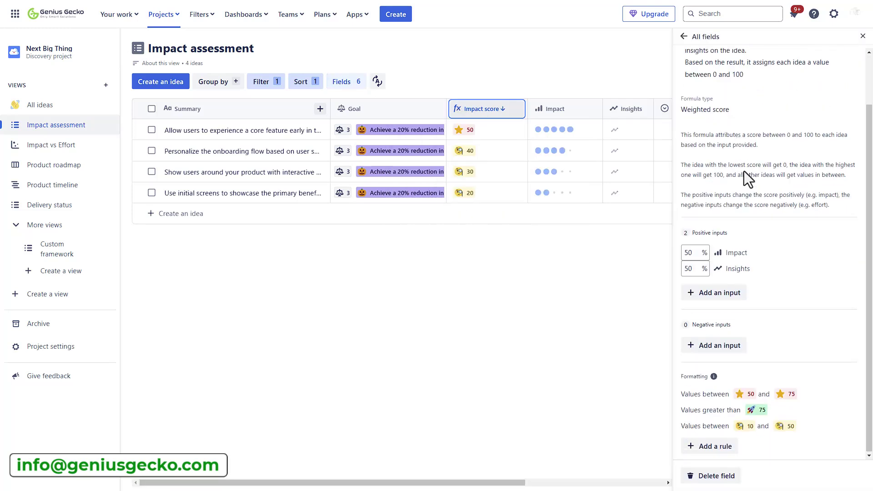
click(719, 293)
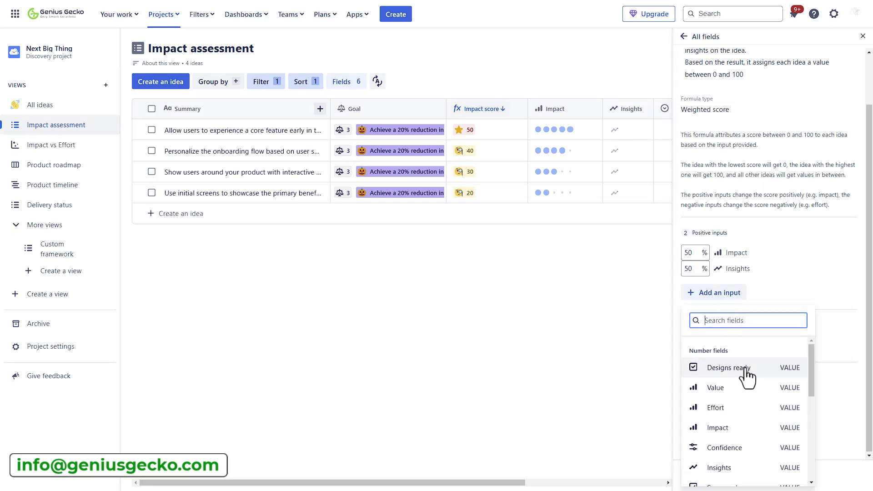
scroll(750, 387, down, 2)
scroll(751, 392, down, 2)
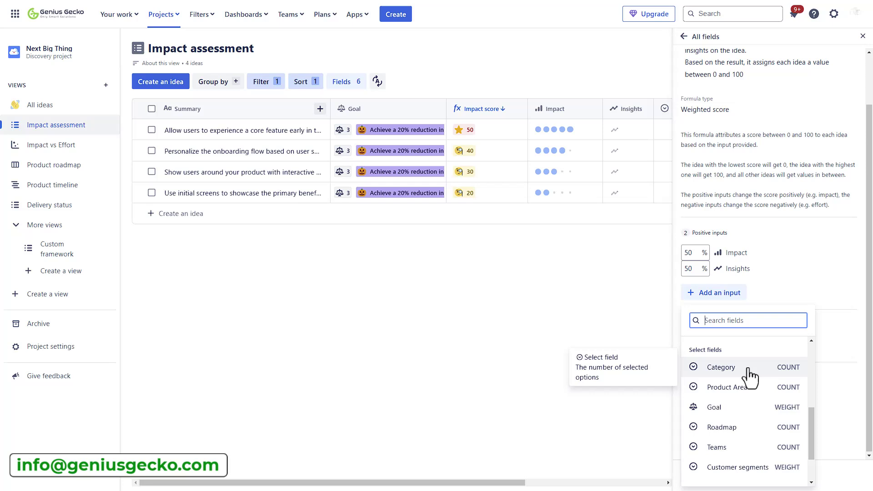
click(736, 408)
Set the Insights weight to 40 and the Goal weight to 10
click(690, 286)
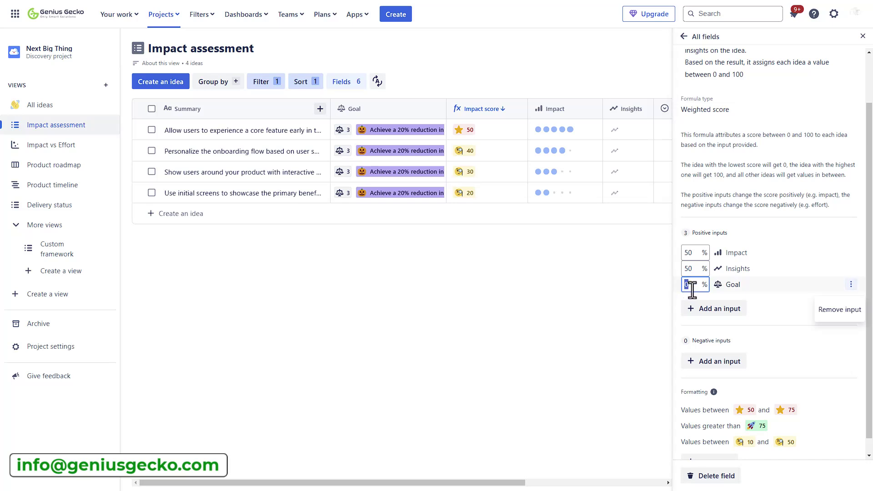
click(688, 269)
text(40)
click(684, 286)
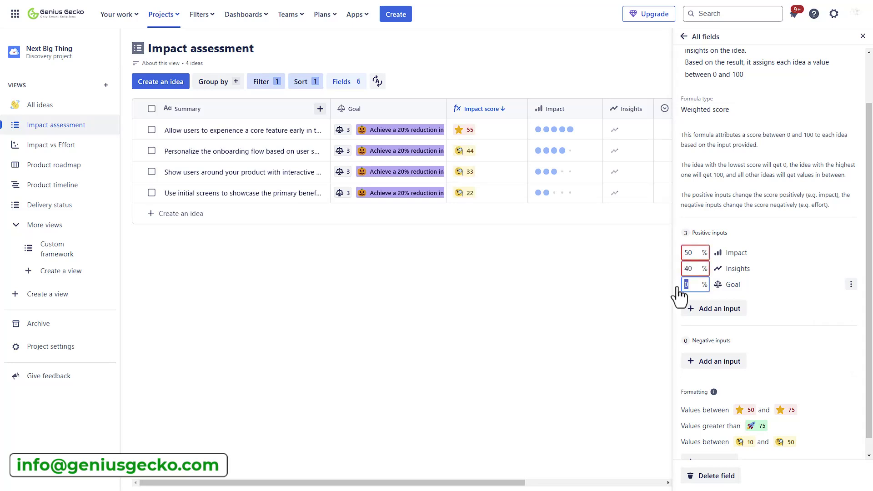
text(10)
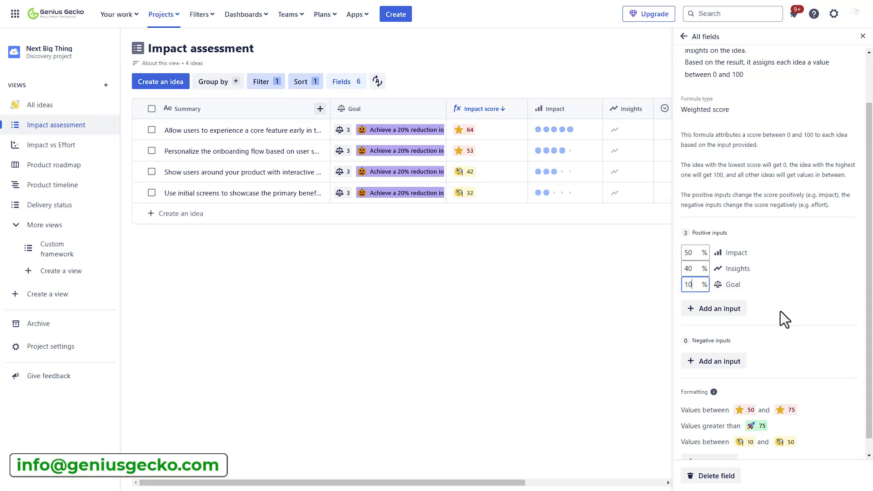
Give the Show users and Use initial screens ideas four-dot Impact, then open the top idea's insights
click(863, 36)
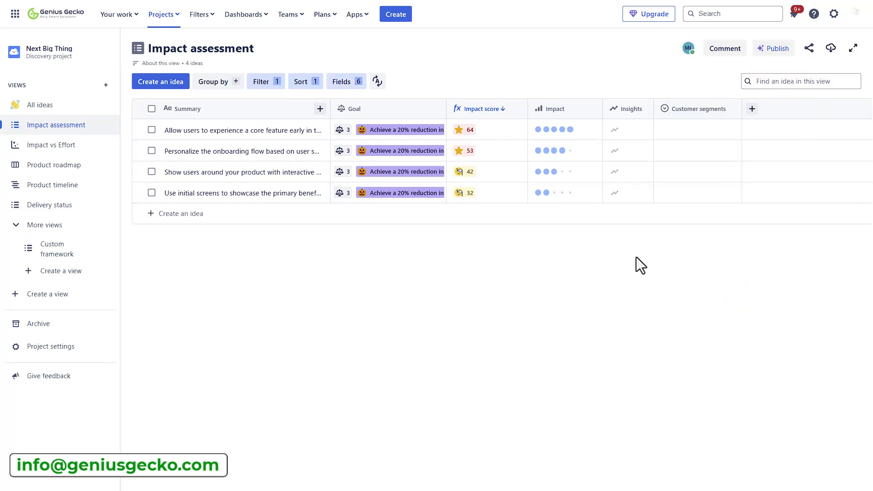
click(562, 172)
click(563, 193)
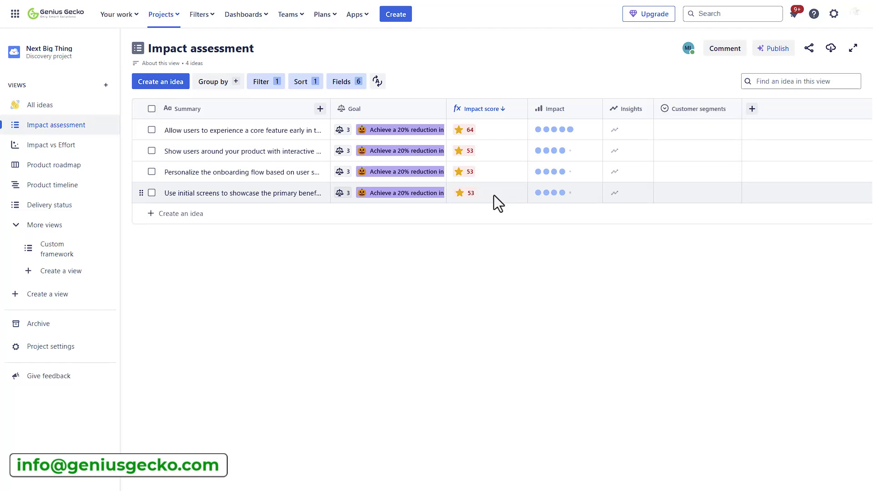
click(614, 130)
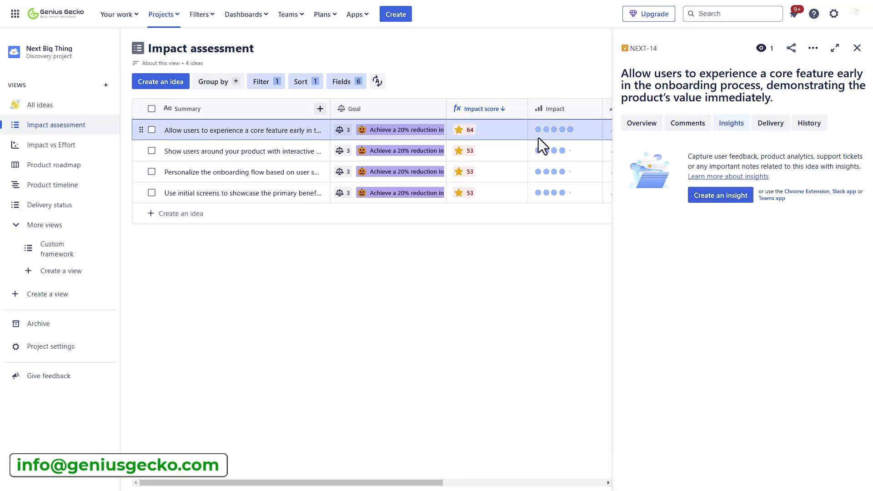
Add a very-high-impact insight 'Customer loves the new onboarding feature' to the top idea
click(709, 198)
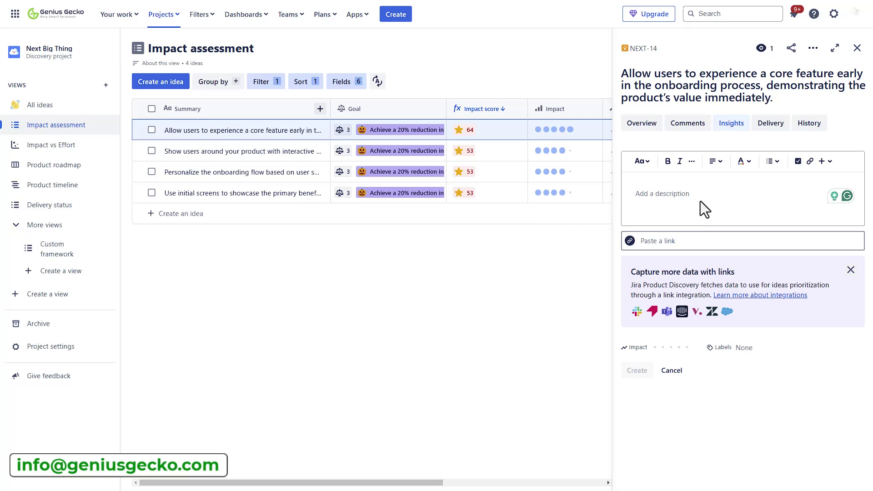
text(Customer loves the new onboarding feature)
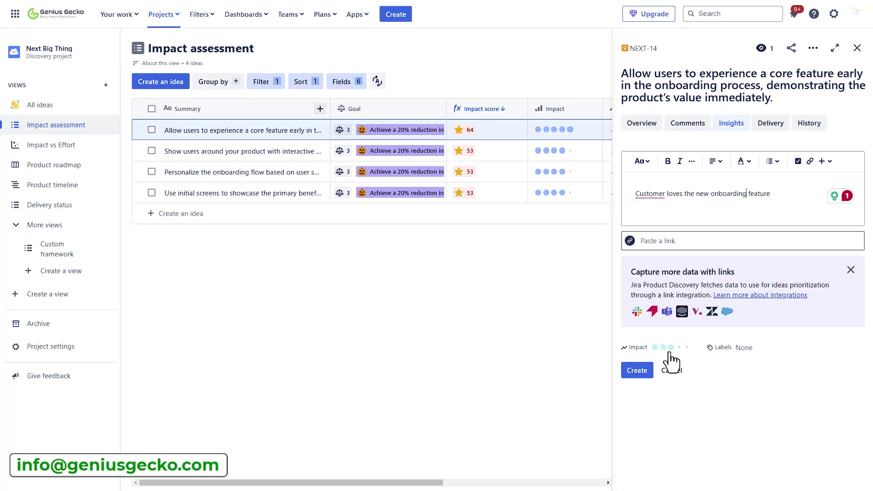
click(688, 357)
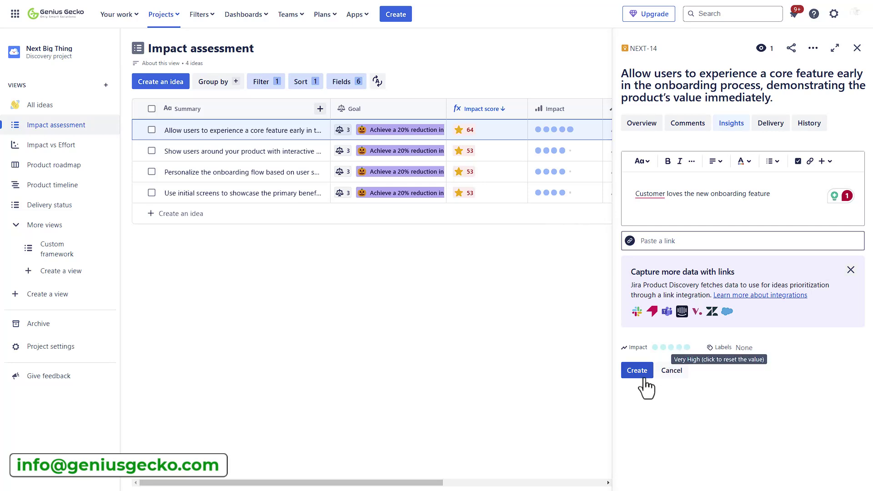
click(638, 371)
key(Escape)
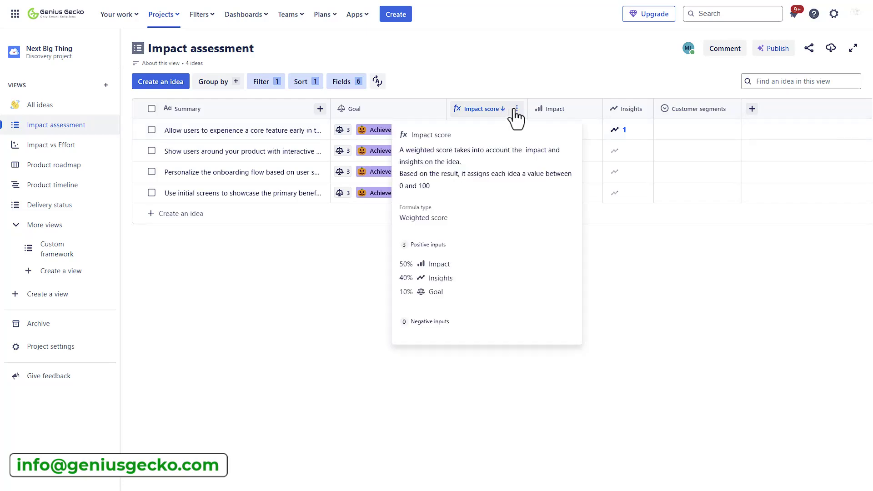
Review the Impact score formatting rules, with ideas now scoring 85, 53, 42 and 32
click(516, 111)
scroll(751, 250, down, 3)
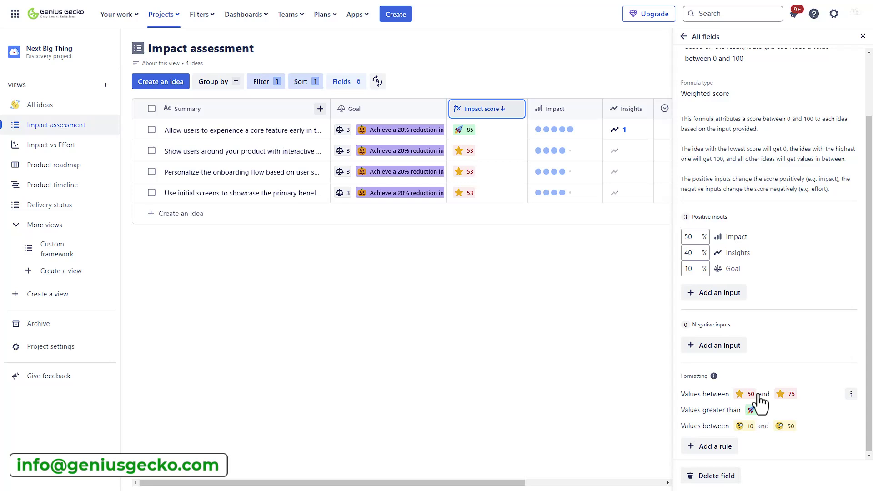
click(482, 97)
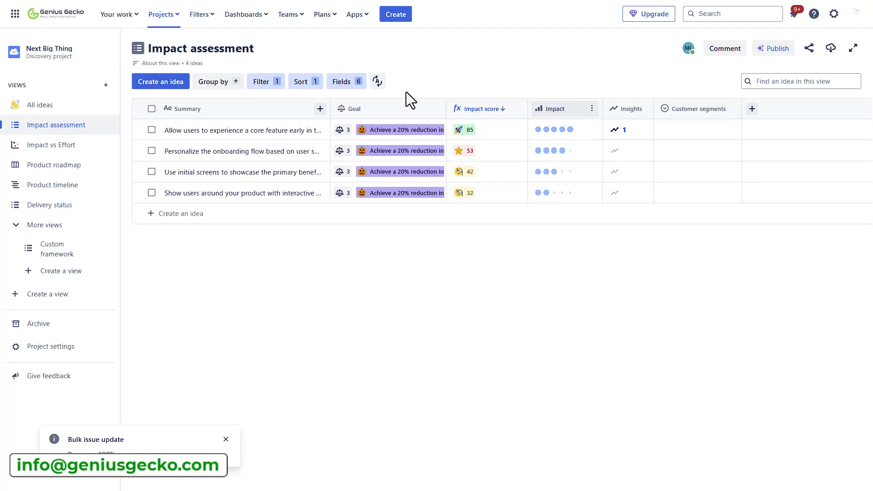
Enable Delivery progress and Spec ready as columns in the Impact assessment table
click(353, 83)
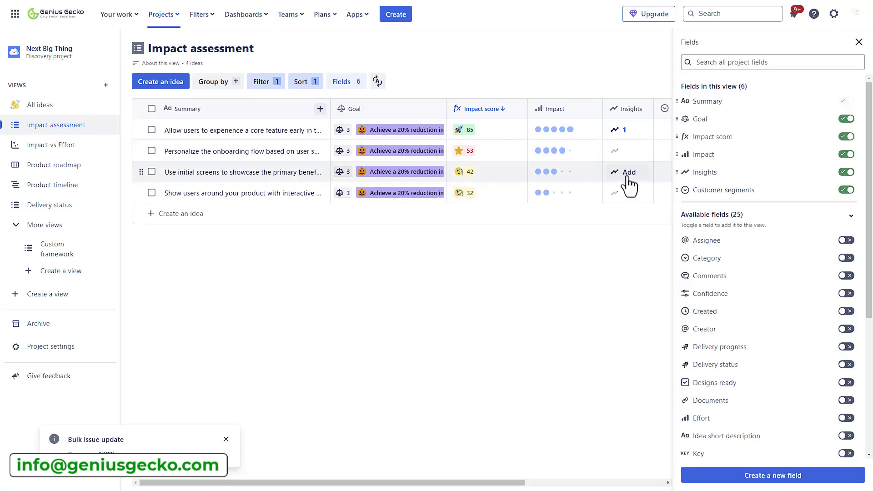
mouse_move(711, 195)
scroll(728, 223, down, 1)
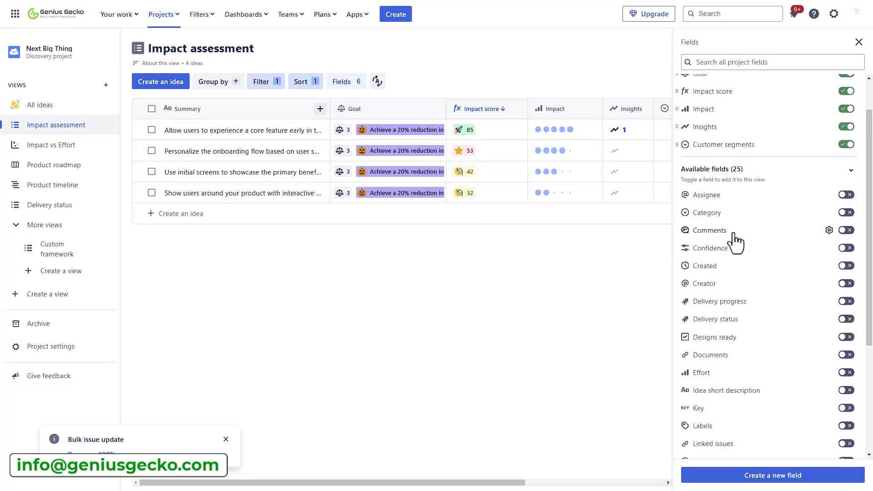
scroll(764, 246, down, 1)
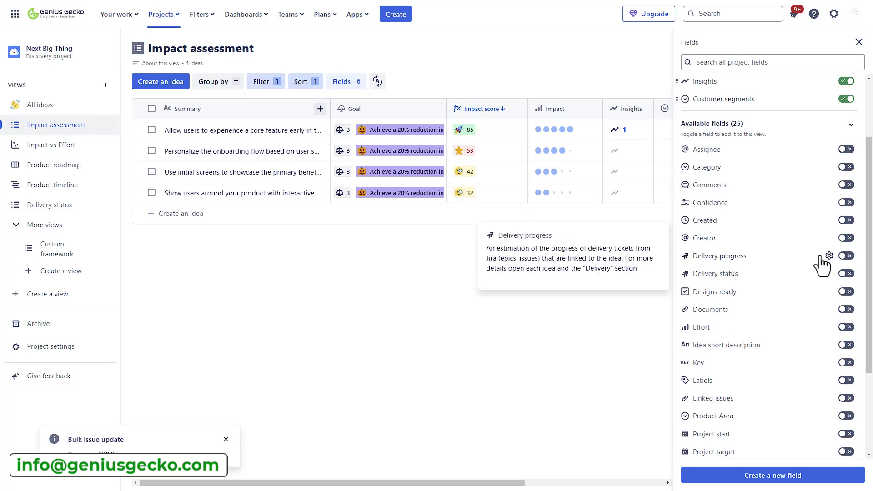
click(847, 256)
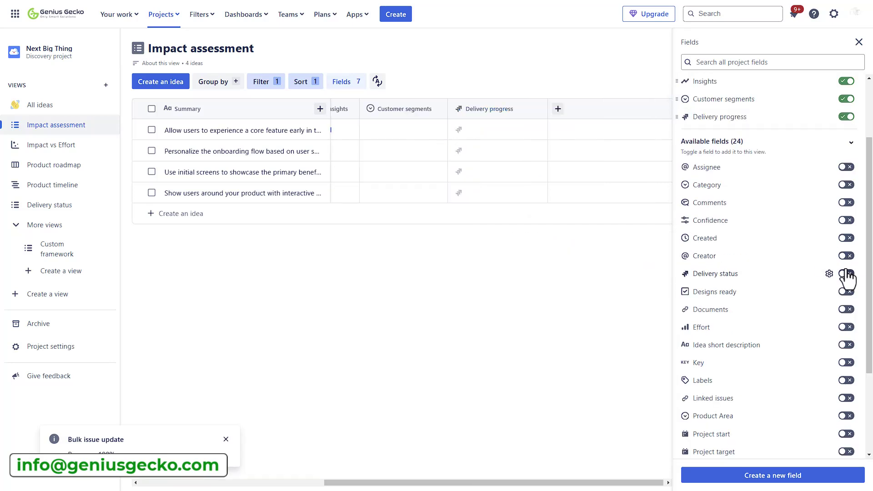
mouse_move(848, 289)
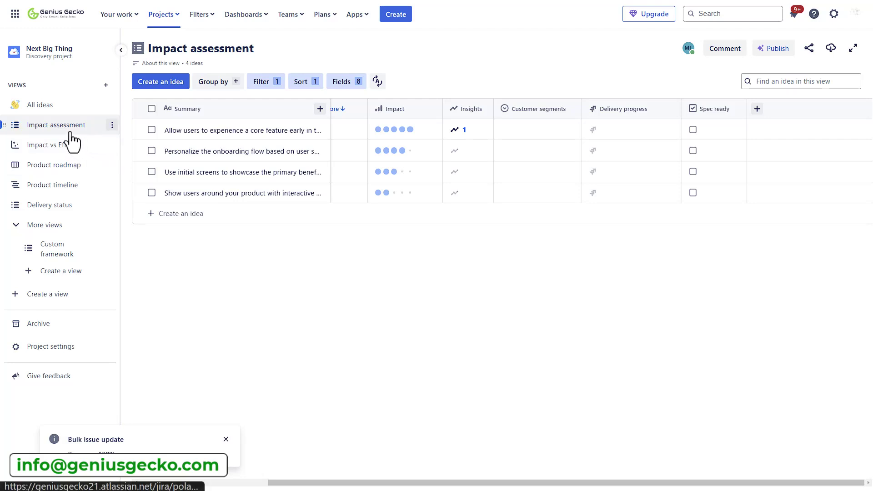
Open the Impact vs Effort matrix, glance at the Create a view options, and inspect a bubble
click(64, 146)
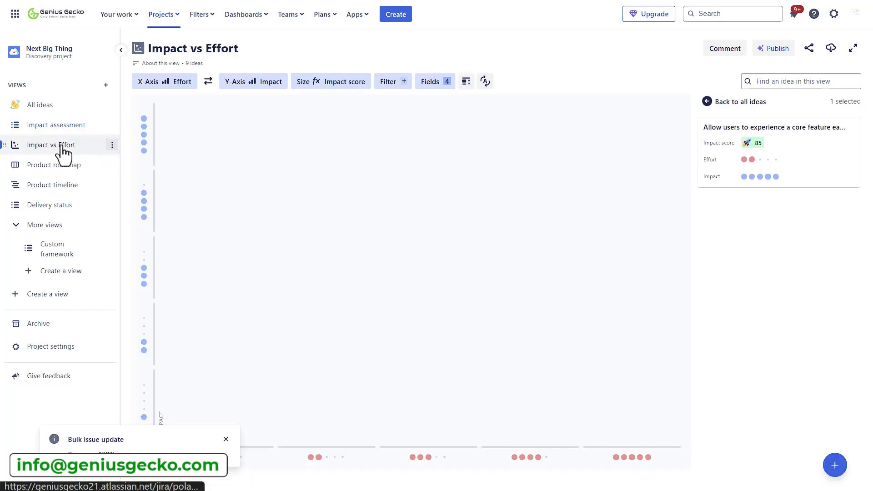
click(47, 294)
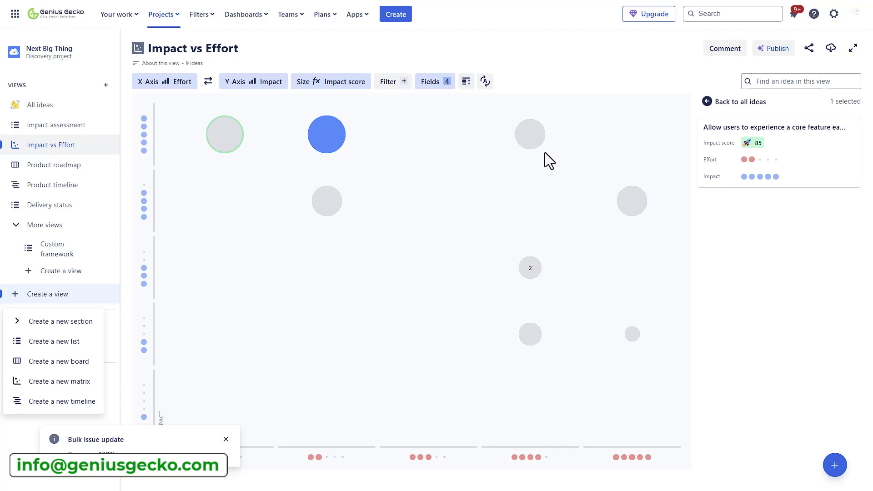
mouse_move(233, 134)
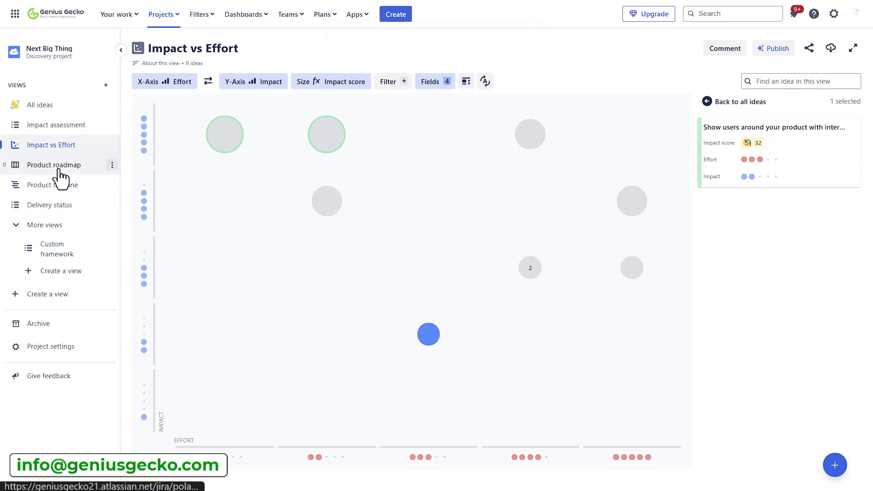
On the Product roadmap board, group swimlanes by Category and move the interactive-guides idea to Next
click(59, 170)
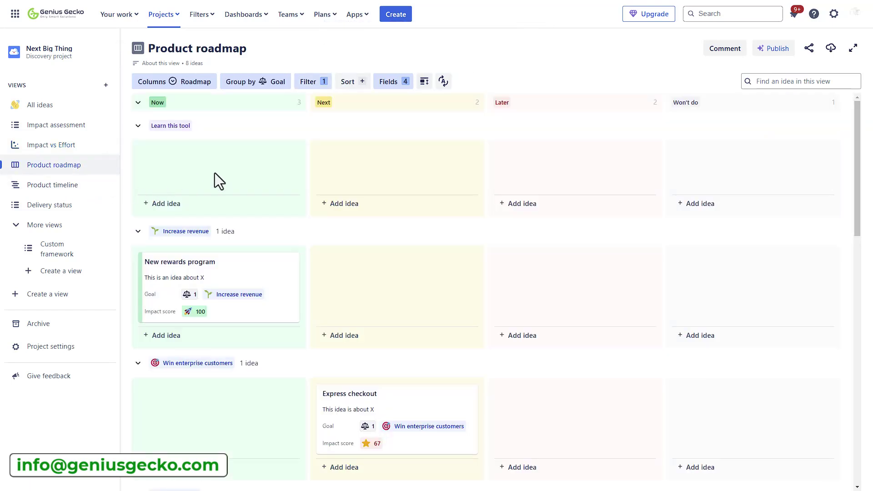
click(278, 84)
click(838, 92)
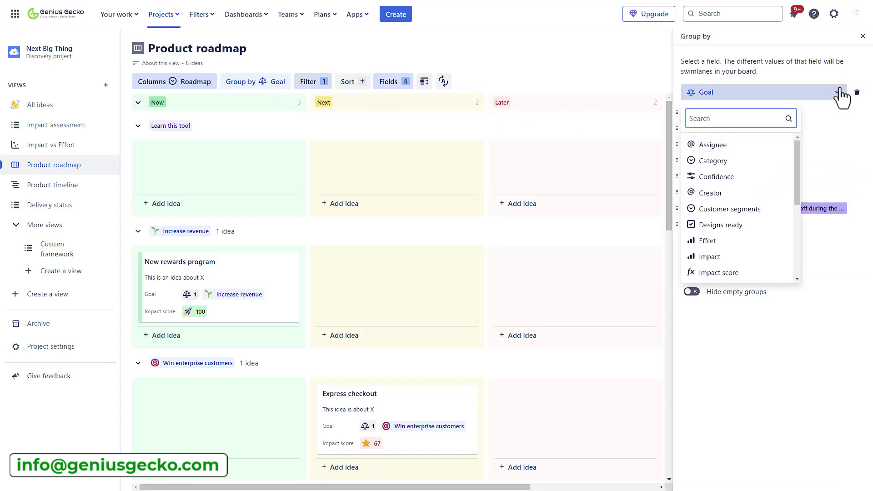
click(739, 164)
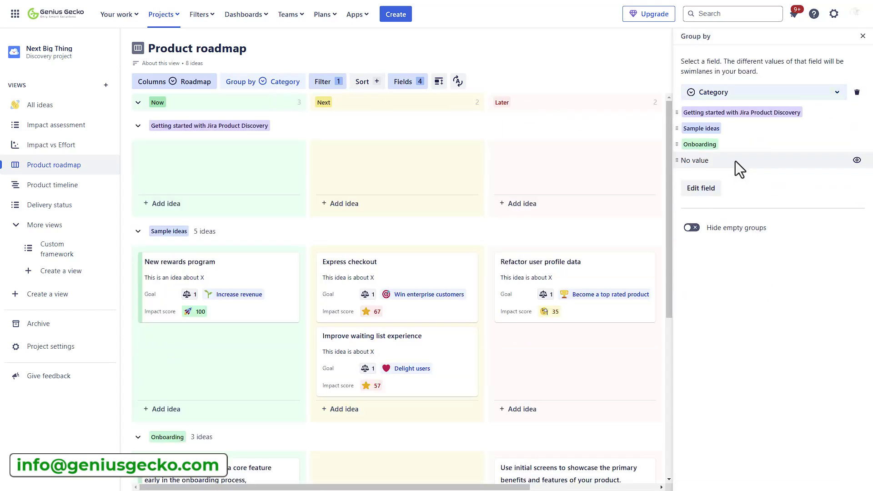
scroll(468, 196, down, 5)
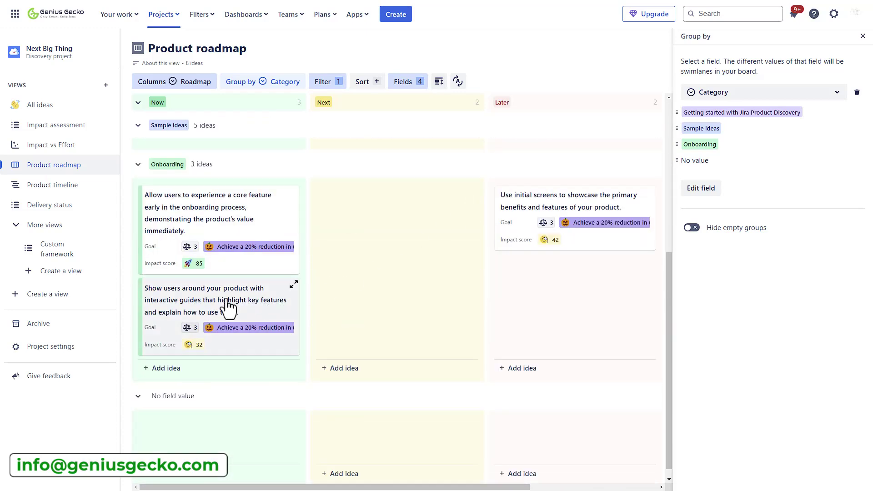
drag(224, 306, 401, 236)
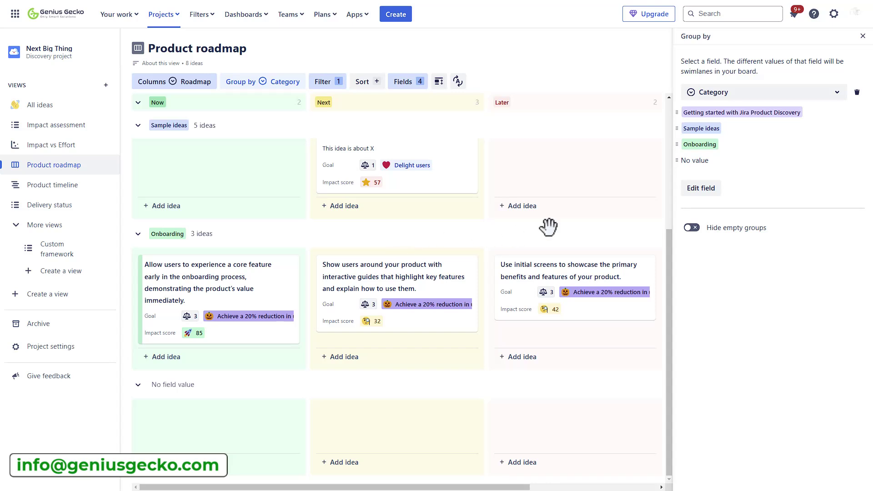
Move the 'Improve waiting list experience' idea to Won't do
click(863, 36)
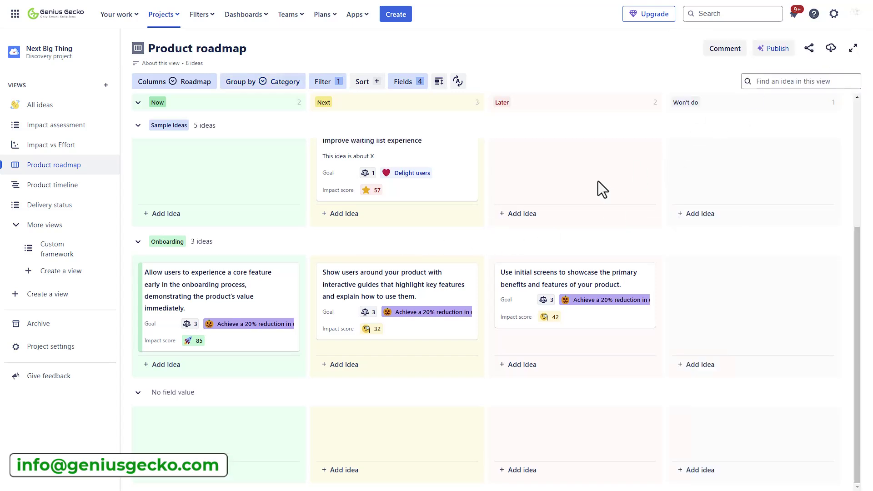
scroll(544, 216, up, 3)
scroll(546, 219, down, 1)
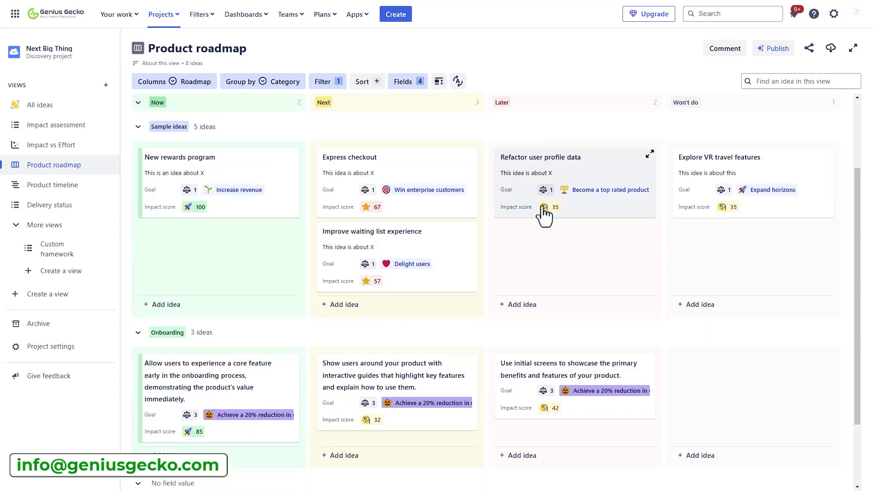
drag(441, 241, 755, 236)
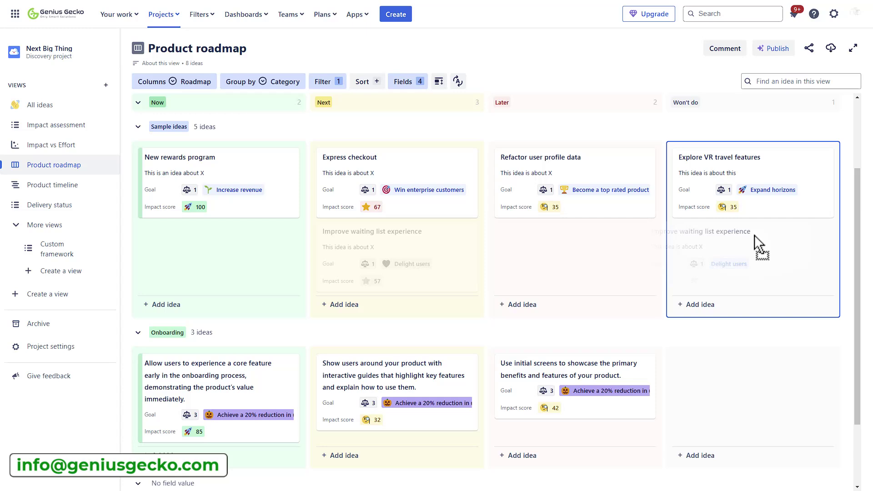
drag(755, 236, 755, 235)
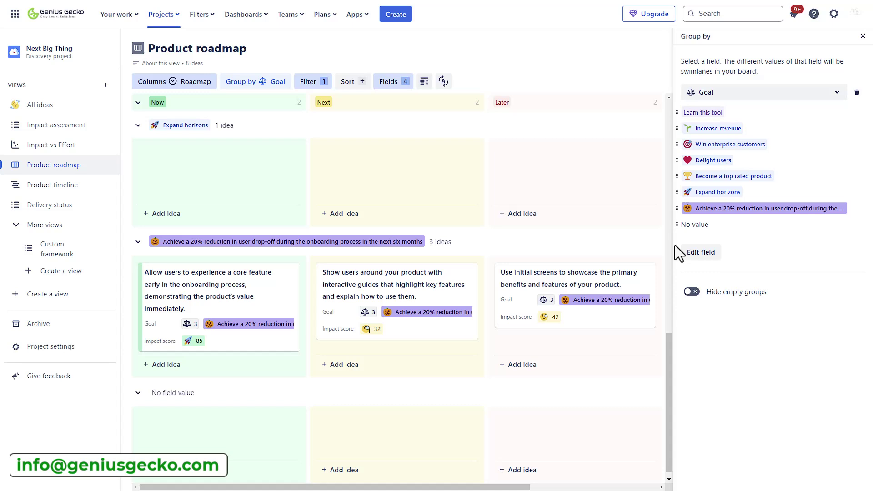
Regroup the roadmap swimlanes by Impact and switch to the Product timeline
click(837, 93)
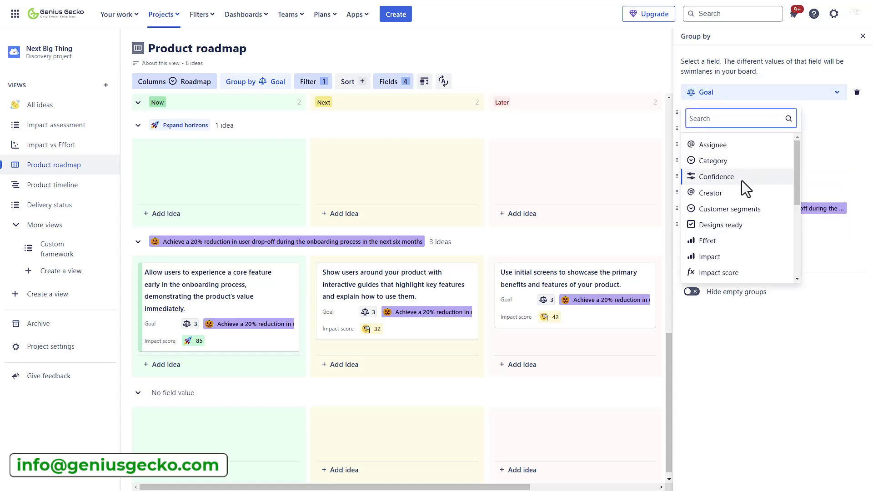
scroll(740, 180, down, 1)
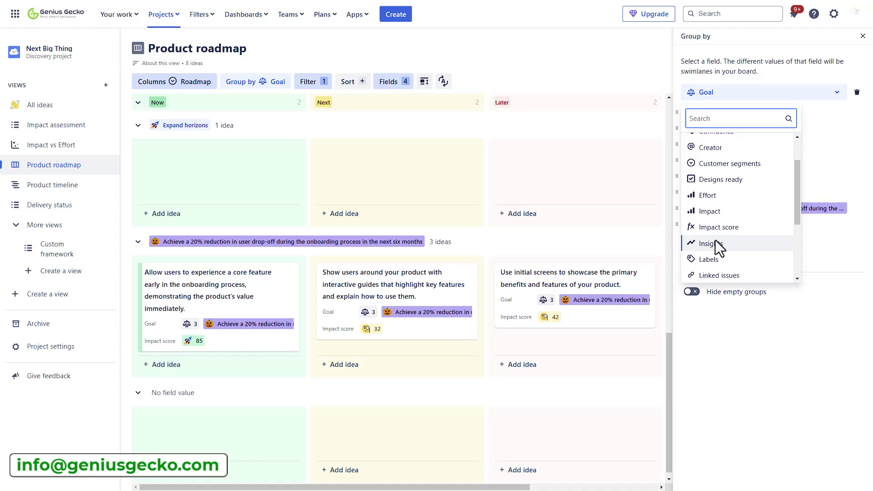
click(719, 213)
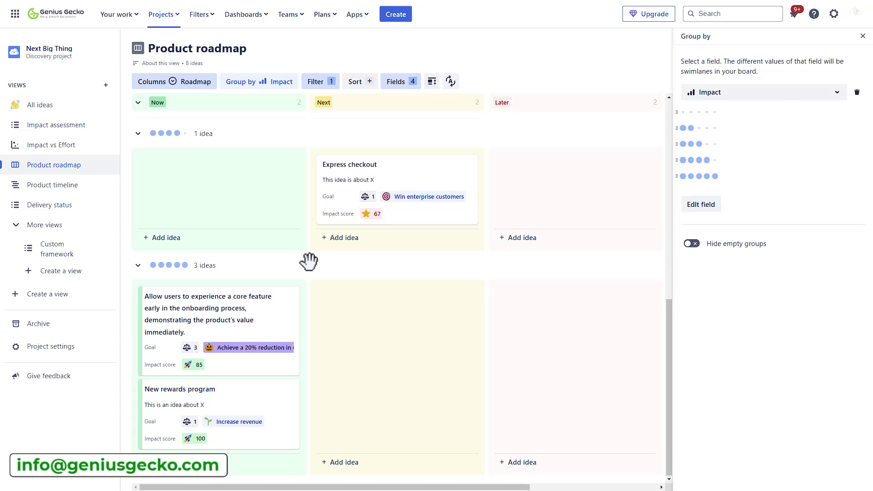
click(72, 190)
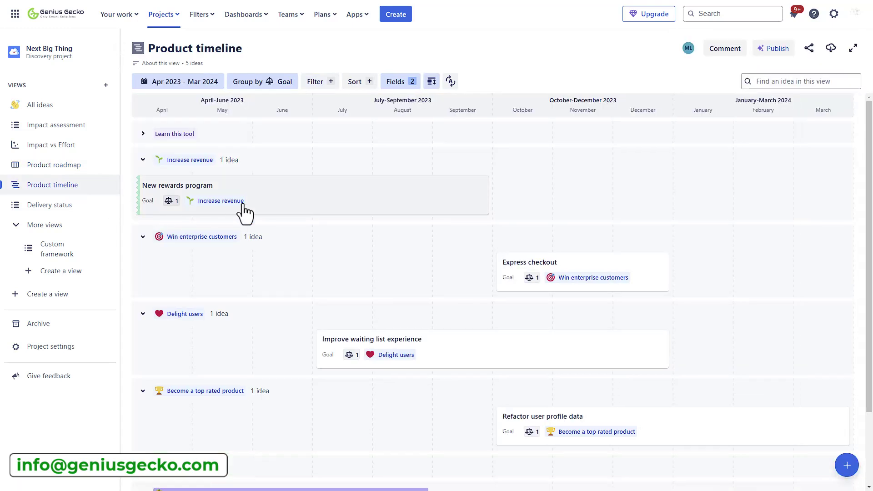
Group the timeline by the Teams field
click(287, 85)
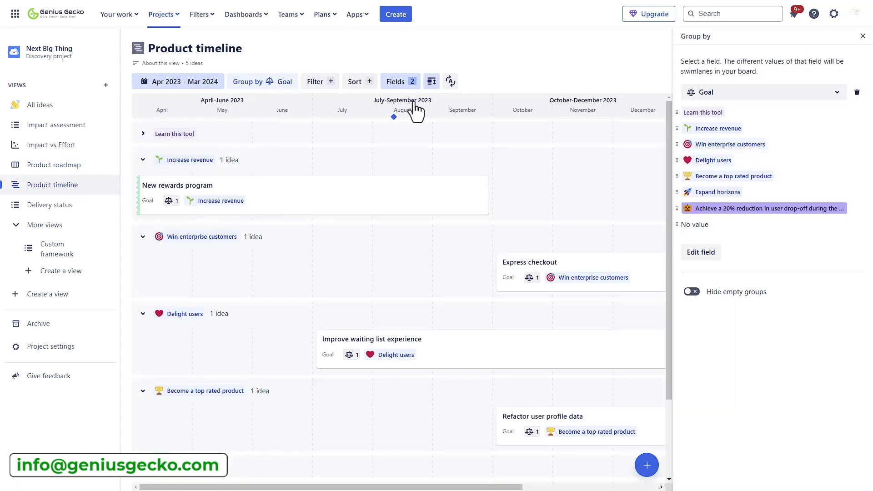
click(809, 92)
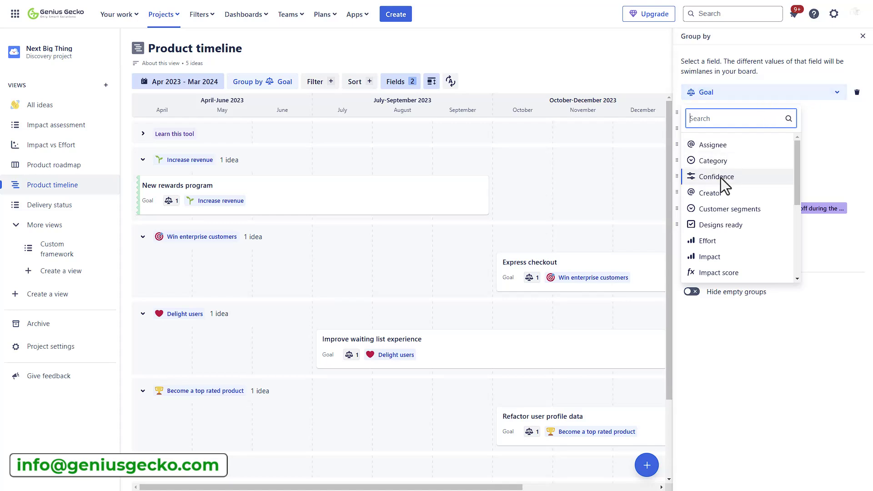
scroll(714, 211, down, 3)
scroll(716, 221, down, 1)
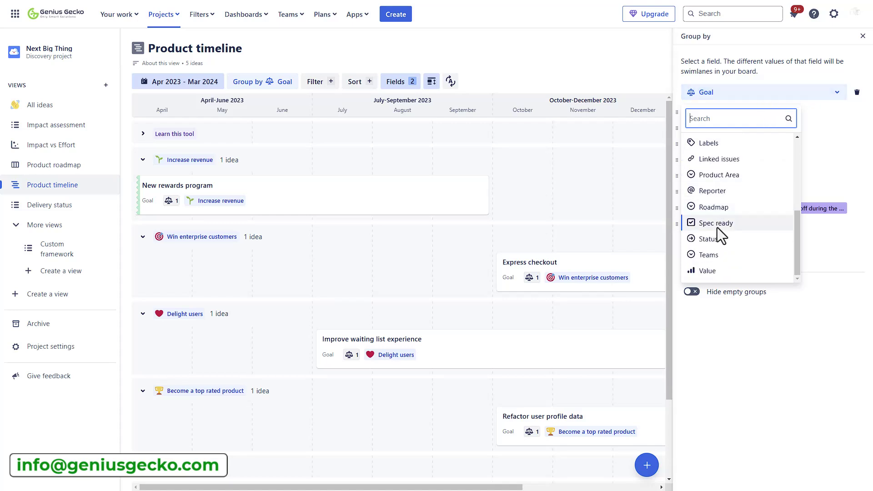
click(721, 255)
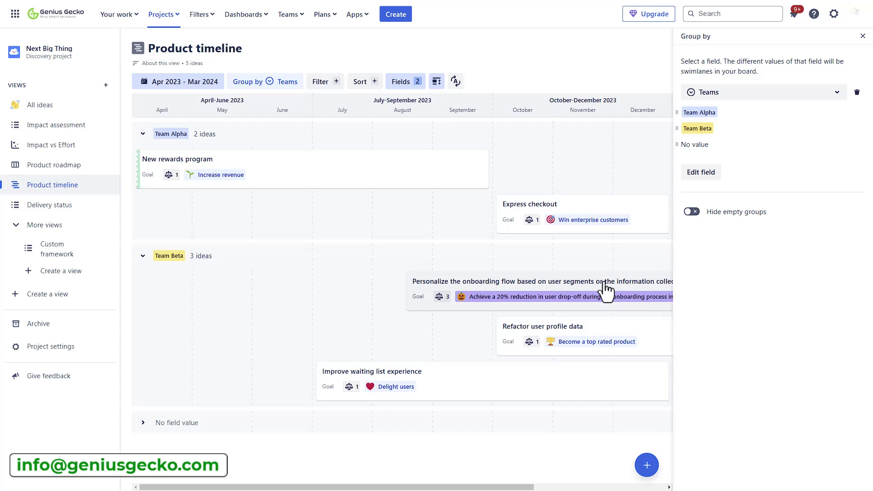
Move the 'Improve waiting list experience' bar earlier, then view the Personalize onboarding idea's details
drag(457, 375, 343, 373)
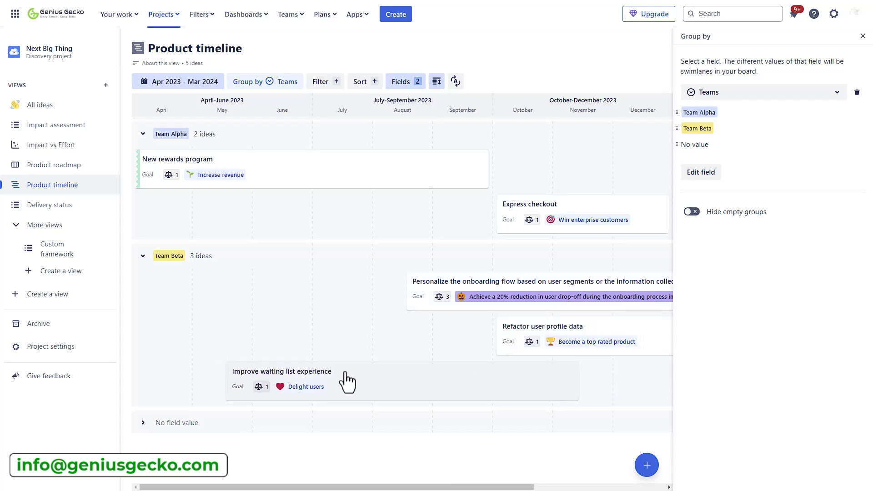
click(863, 36)
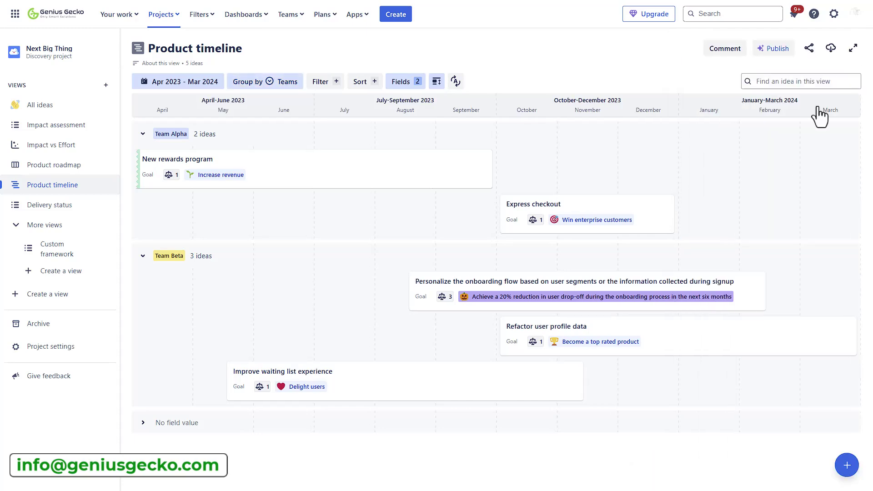
click(643, 292)
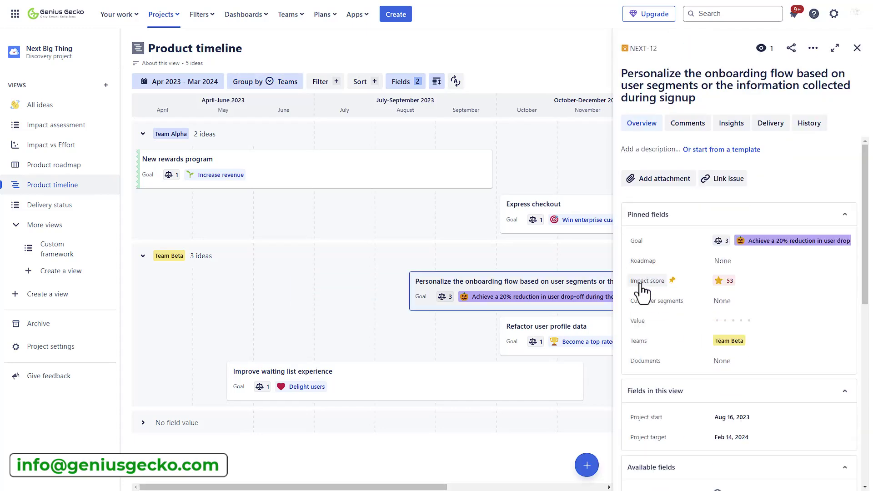
scroll(710, 284, down, 4)
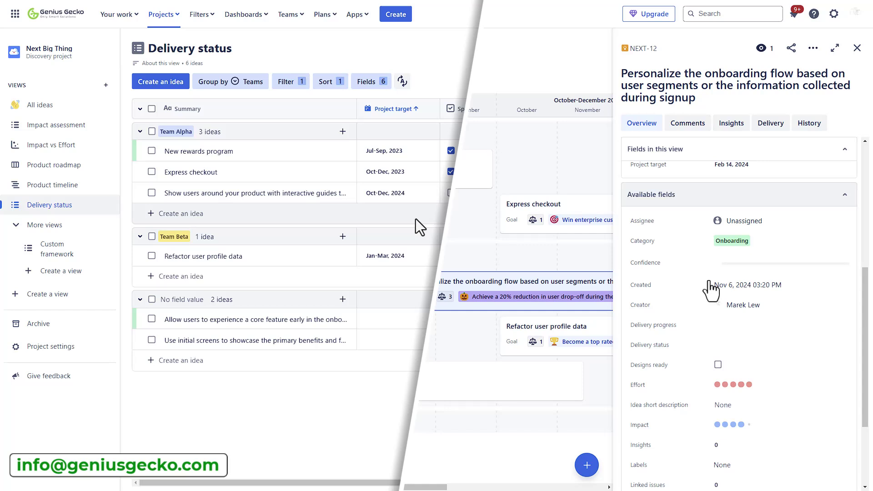
Mark the interactive-guides idea as Spec ready and Designs ready
click(451, 195)
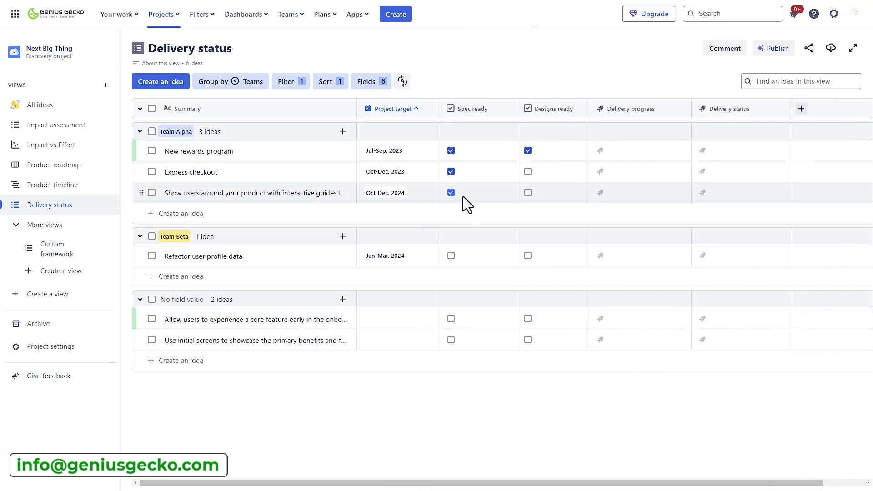
click(599, 194)
click(528, 193)
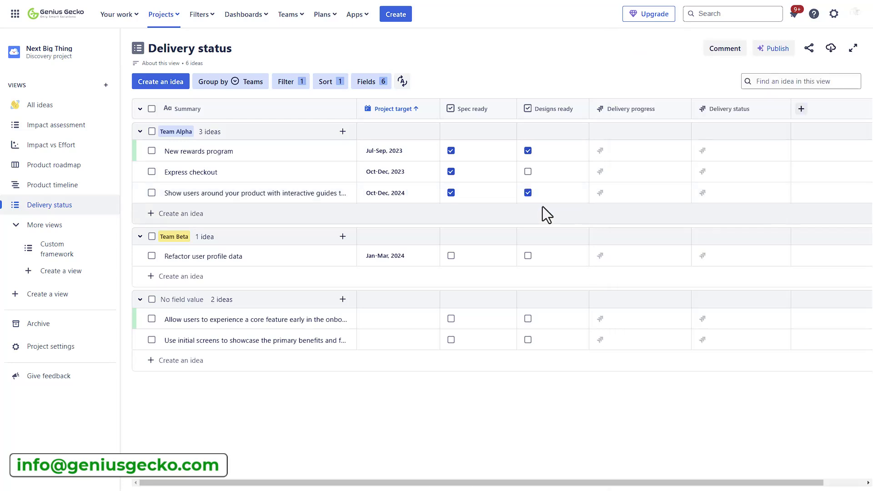
Create an Epic delivery ticket in My Big Project with the idea description embedded
click(612, 193)
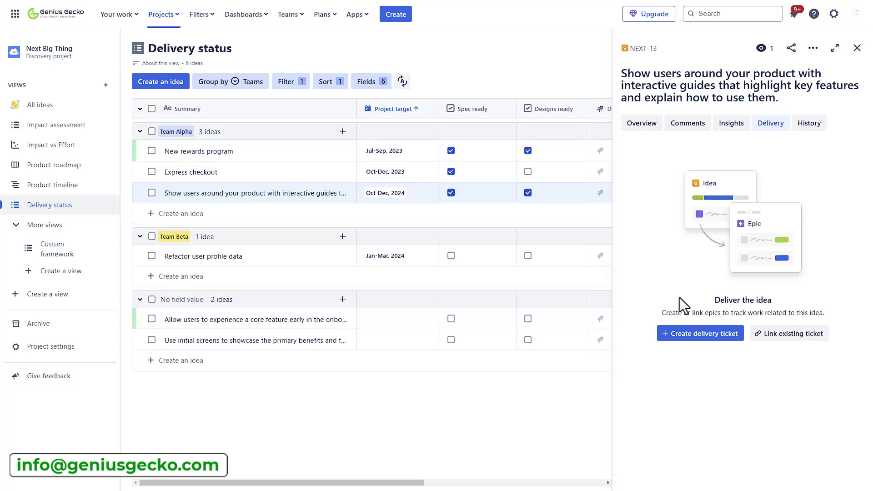
click(692, 334)
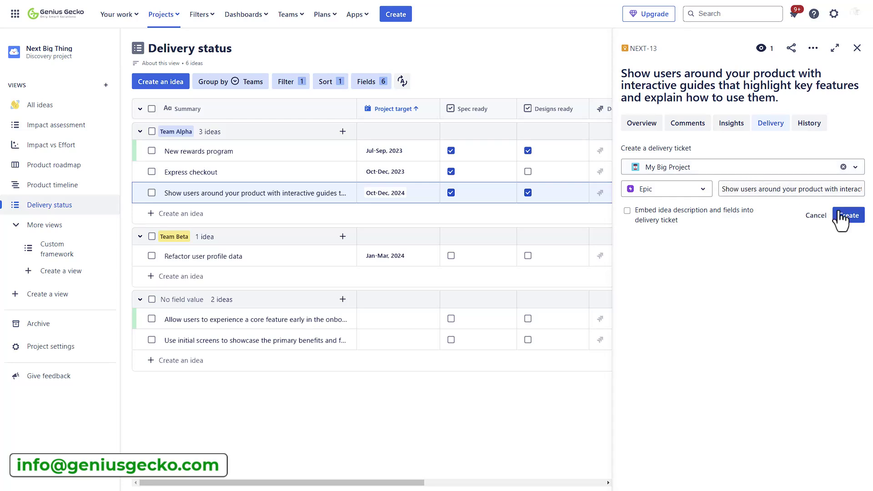
click(708, 212)
click(848, 217)
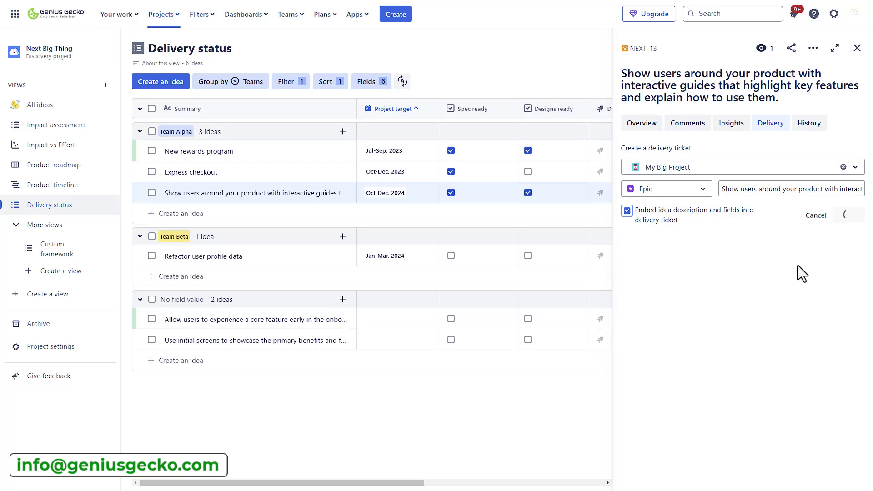